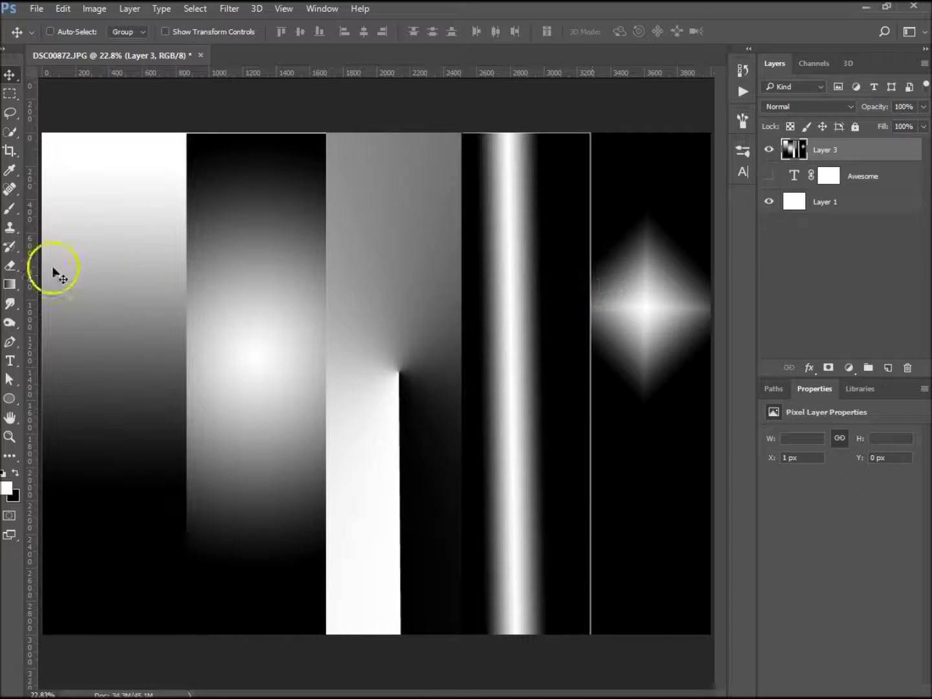
Hide the layer containing the sample gradients, add a new empty layer above it, and activate the Gradient tool
{"action": "left_click", "coordinate": [11, 286]}
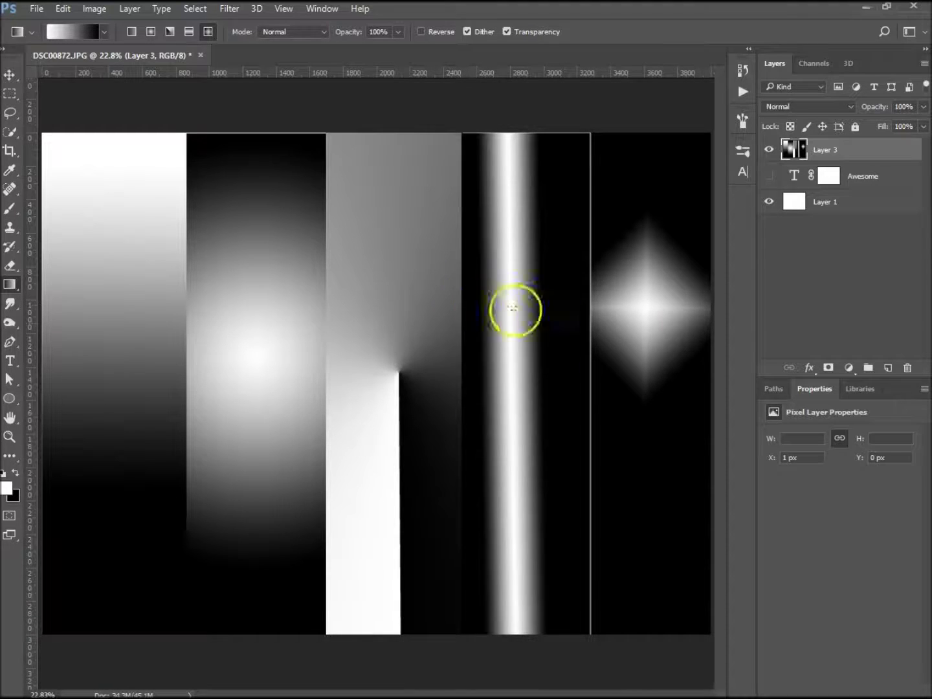
{"action": "left_click", "coordinate": [769, 149]}
{"action": "left_click", "coordinate": [887, 368]}
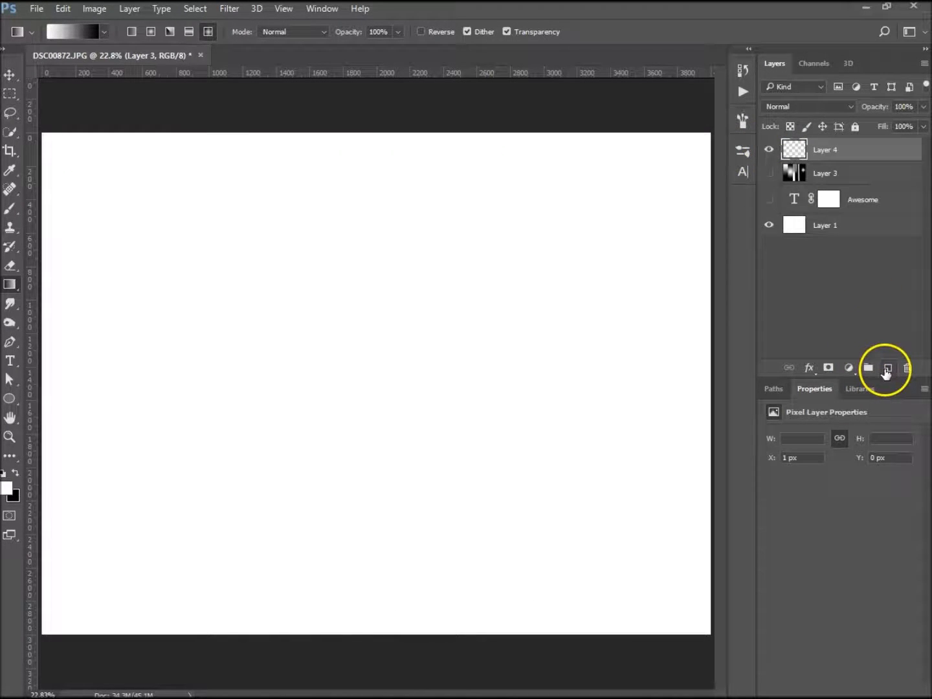
{"action": "left_click", "coordinate": [11, 285]}
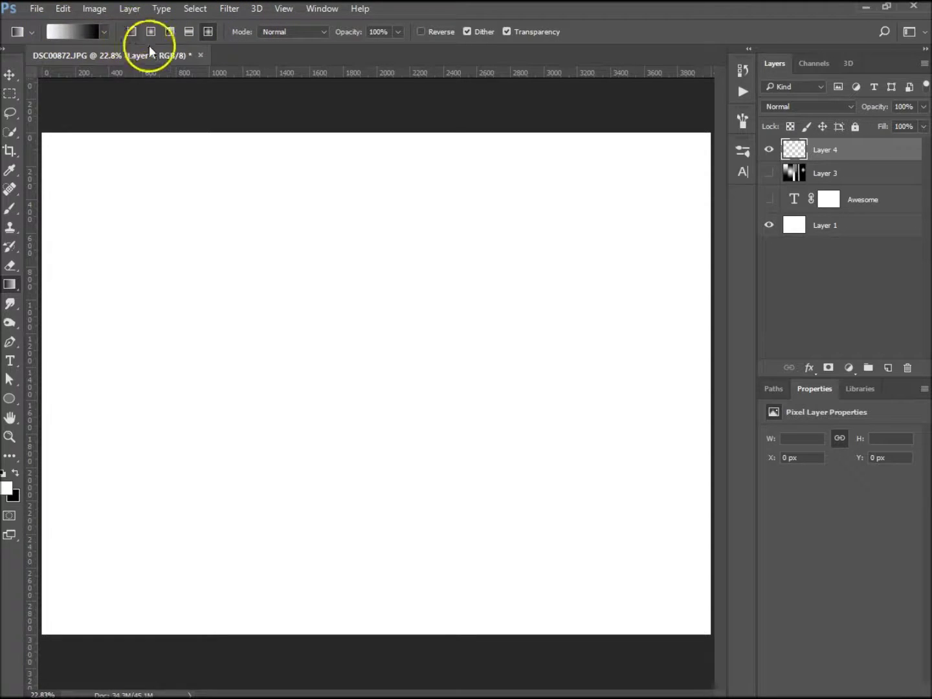
Set the Gradient tool to Linear Gradient in Normal mode with Reverse enabled, reviewing the presets and blend modes
{"action": "left_click", "coordinate": [105, 32]}
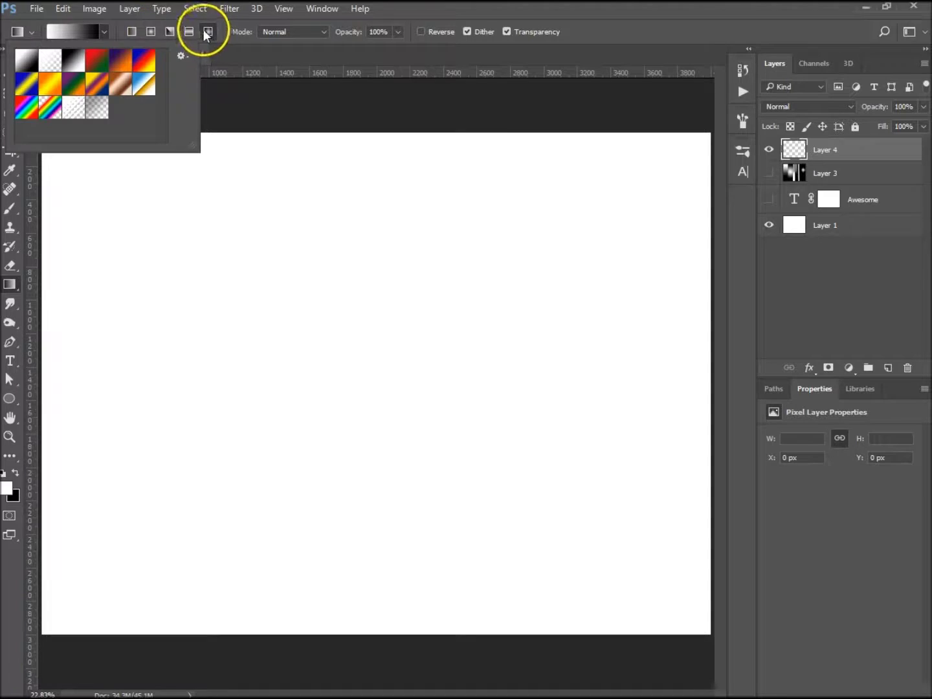
{"action": "left_click", "coordinate": [130, 29]}
{"action": "left_click", "coordinate": [131, 31]}
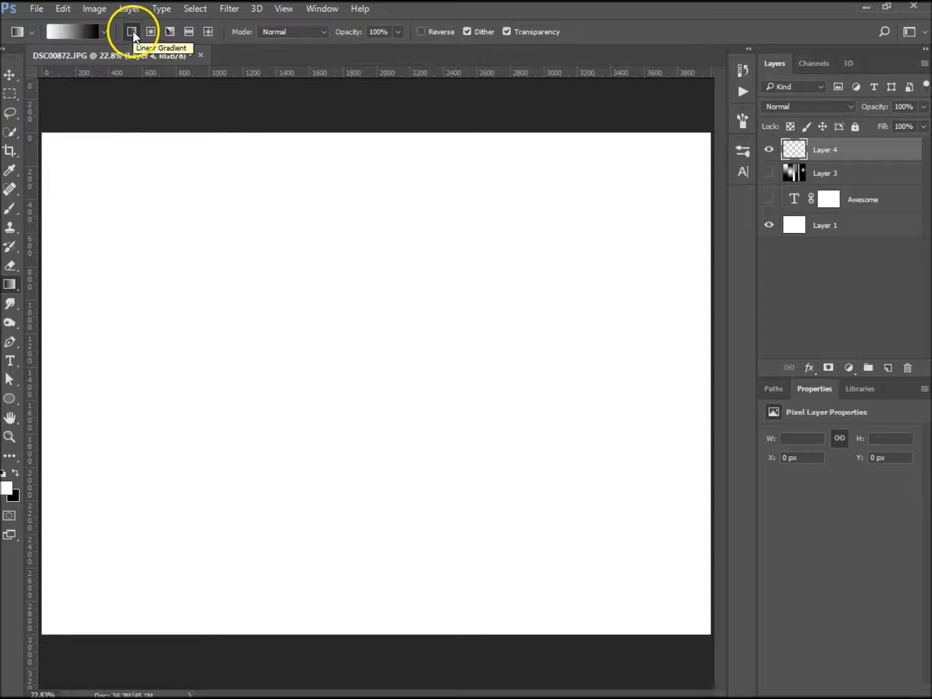
{"action": "left_click", "coordinate": [152, 33]}
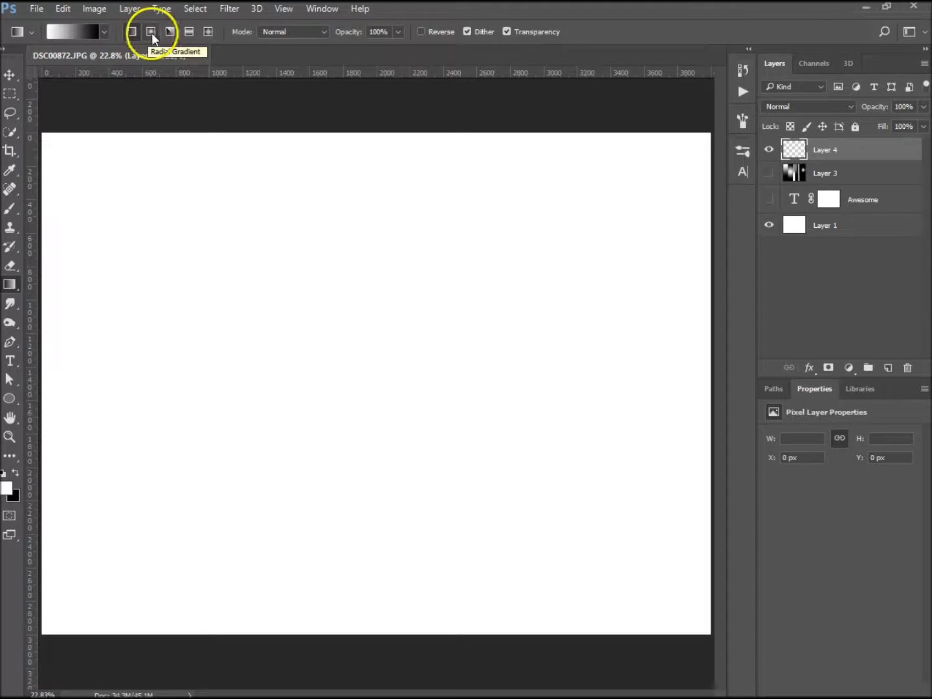
{"action": "left_click", "coordinate": [168, 33]}
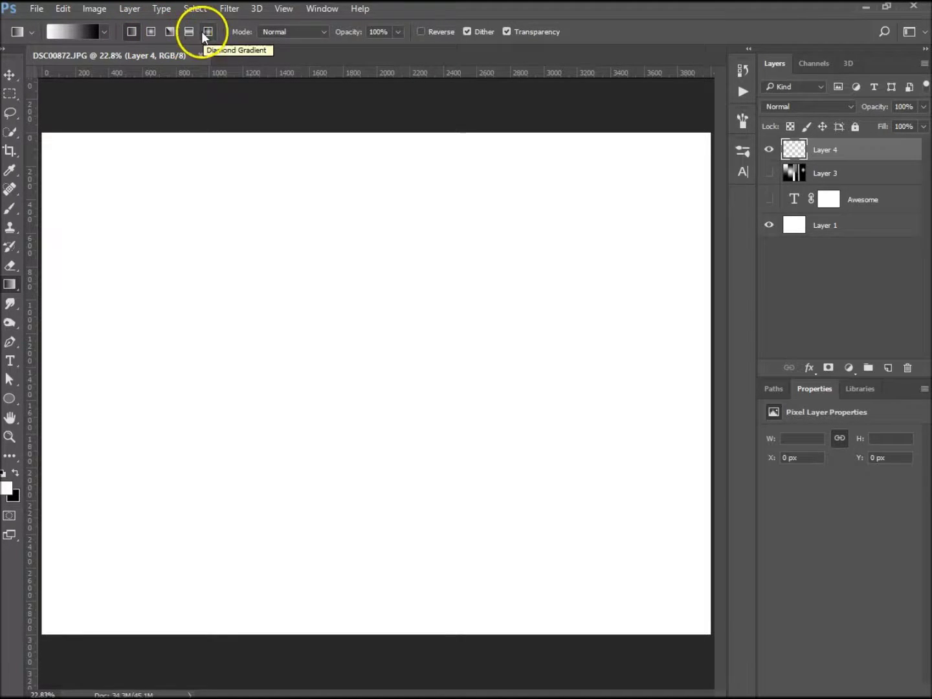
{"action": "left_click", "coordinate": [320, 33]}
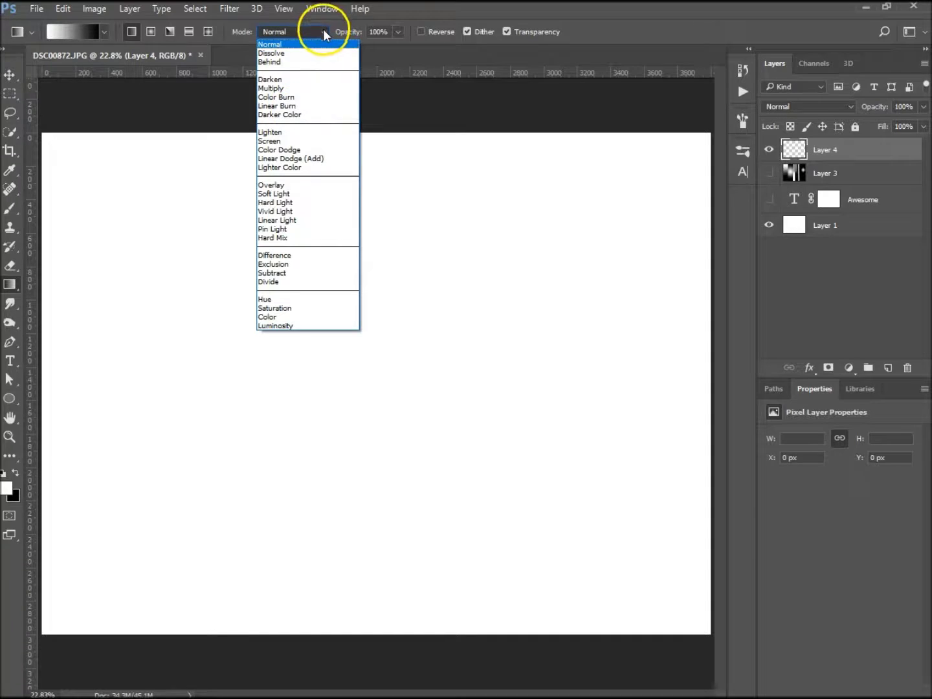
{"action": "left_click", "coordinate": [323, 30]}
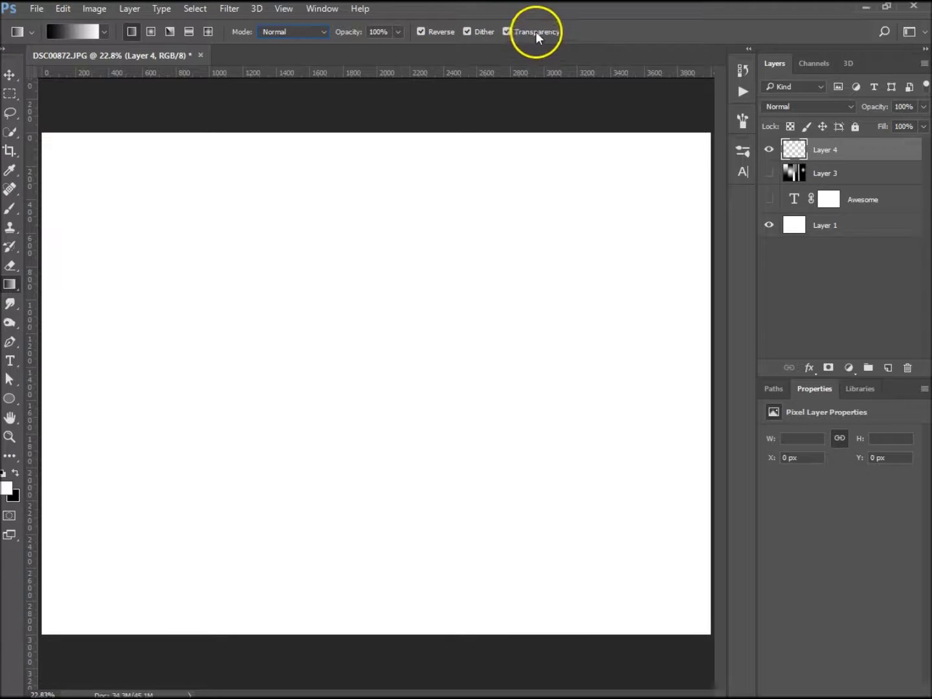
Open the gradient editor and examine the gradient types and the color options of the white stop at 0%
{"action": "left_click", "coordinate": [73, 30]}
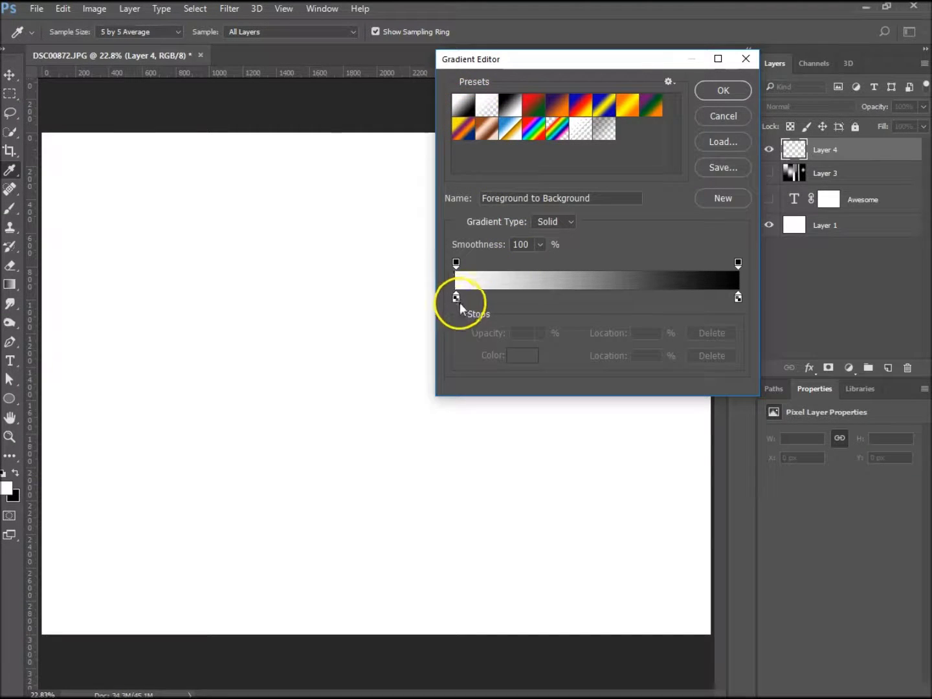
{"action": "left_click", "coordinate": [572, 221]}
{"action": "left_click", "coordinate": [573, 220]}
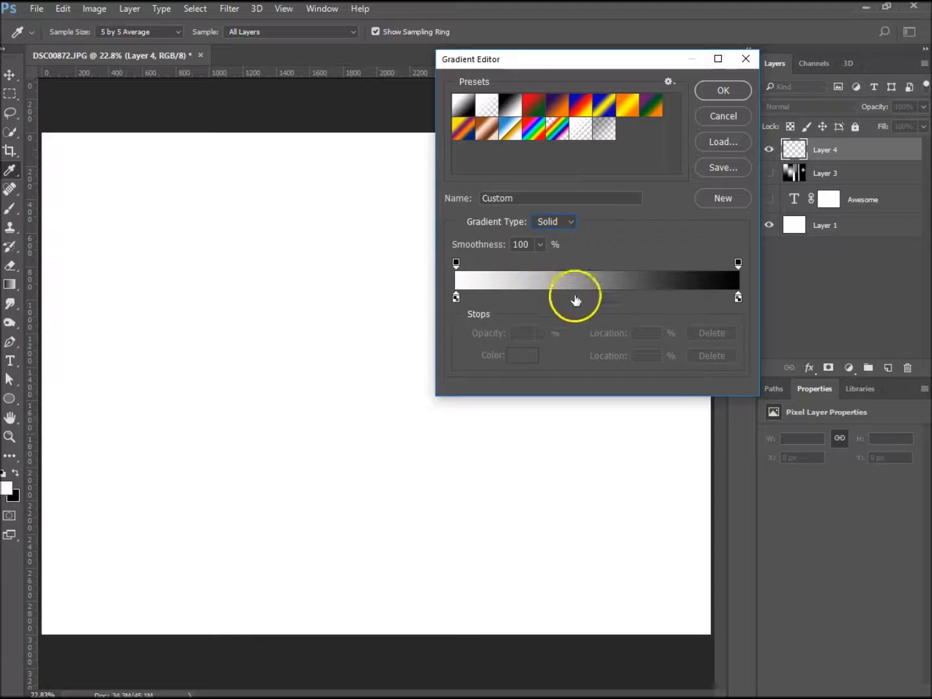
{"action": "mouse_move", "coordinate": [455, 298]}
{"action": "left_mouse_down"}
{"action": "mouse_move", "coordinate": [505, 299]}
{"action": "mouse_move", "coordinate": [454, 297]}
{"action": "left_mouse_up"}
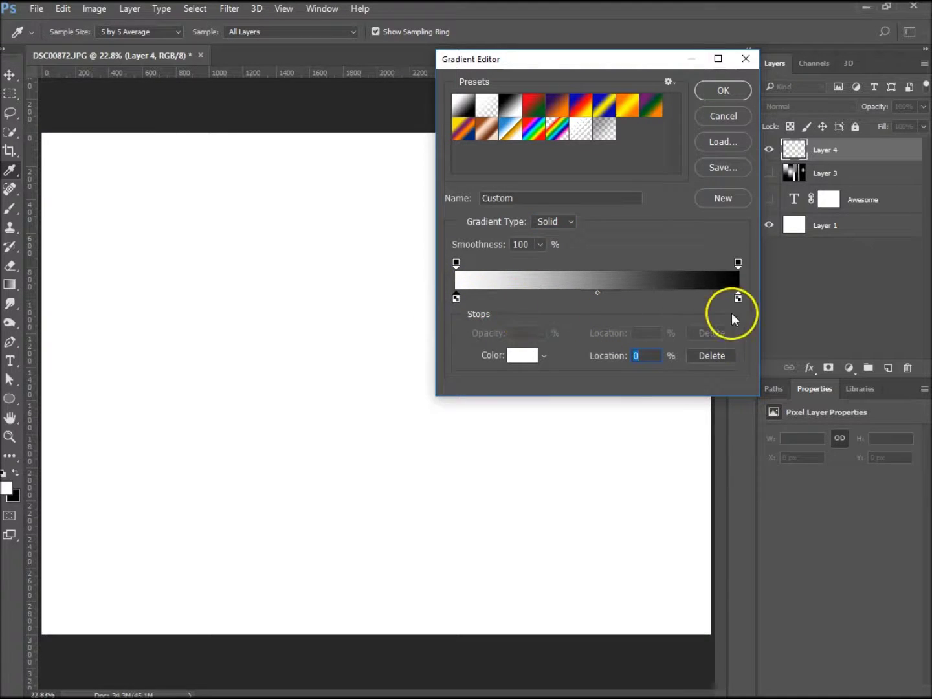
{"action": "mouse_move", "coordinate": [738, 297]}
{"action": "left_mouse_down"}
{"action": "mouse_move", "coordinate": [722, 298]}
{"action": "mouse_move", "coordinate": [754, 307]}
{"action": "left_mouse_up"}
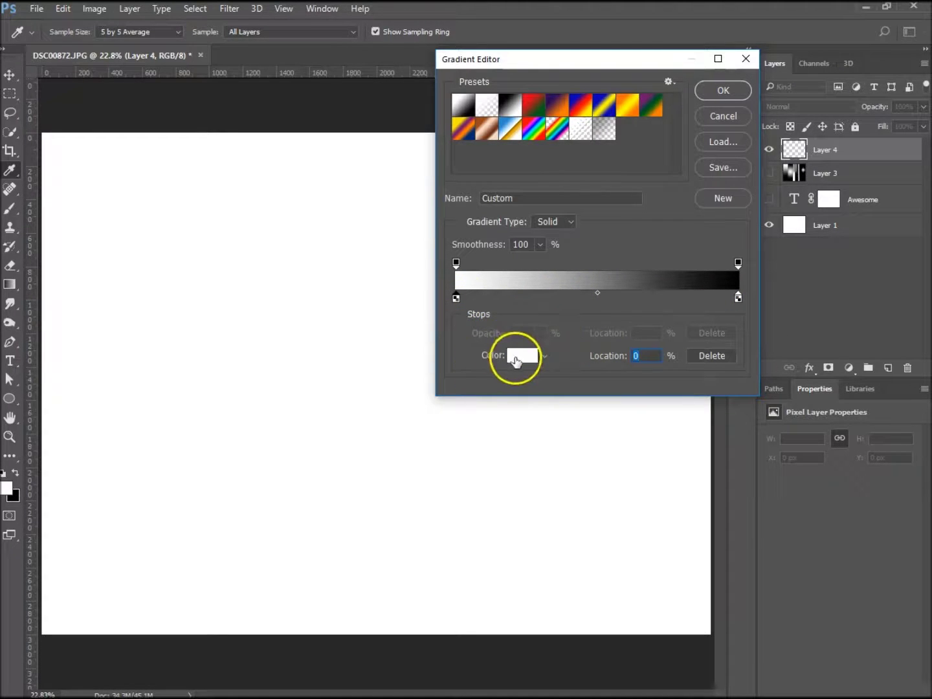
{"action": "left_click", "coordinate": [544, 356]}
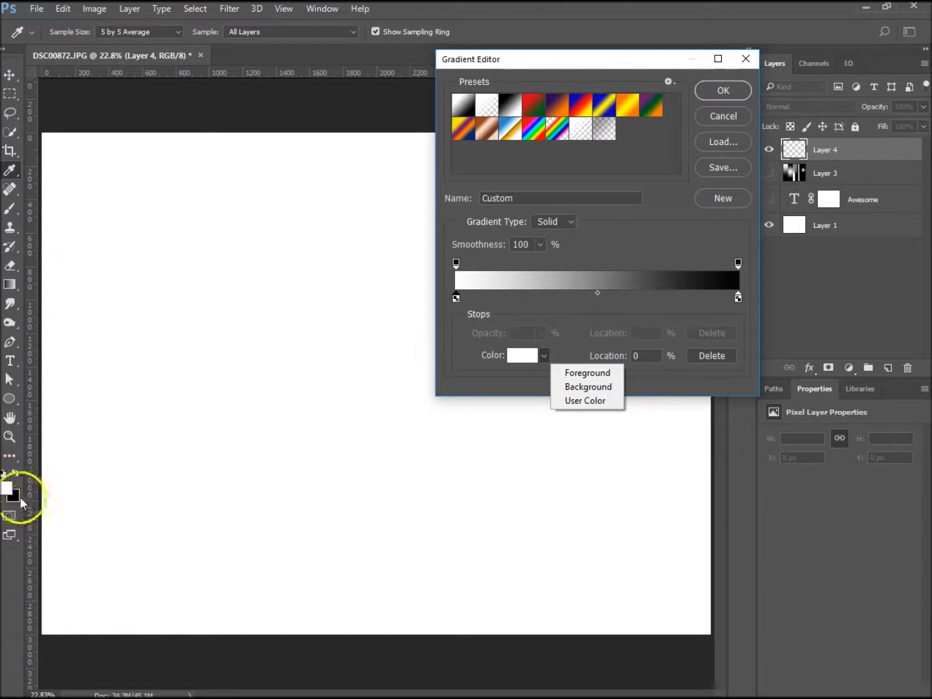
{"action": "left_click", "coordinate": [519, 357]}
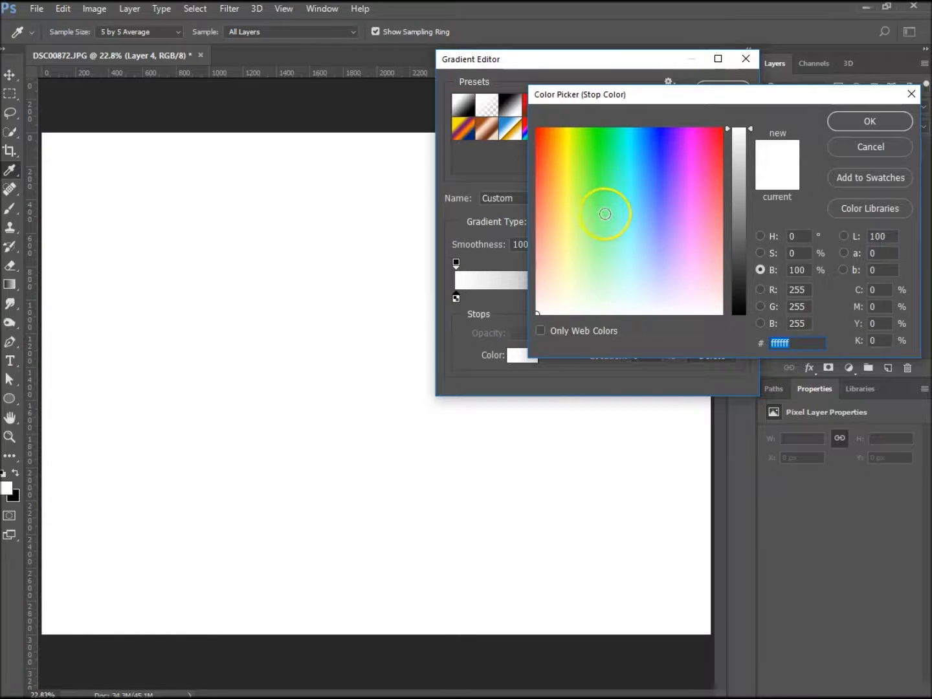
{"action": "left_click", "coordinate": [873, 146]}
Examine the color and location options of the black stop at 100%
{"action": "left_click", "coordinate": [738, 298]}
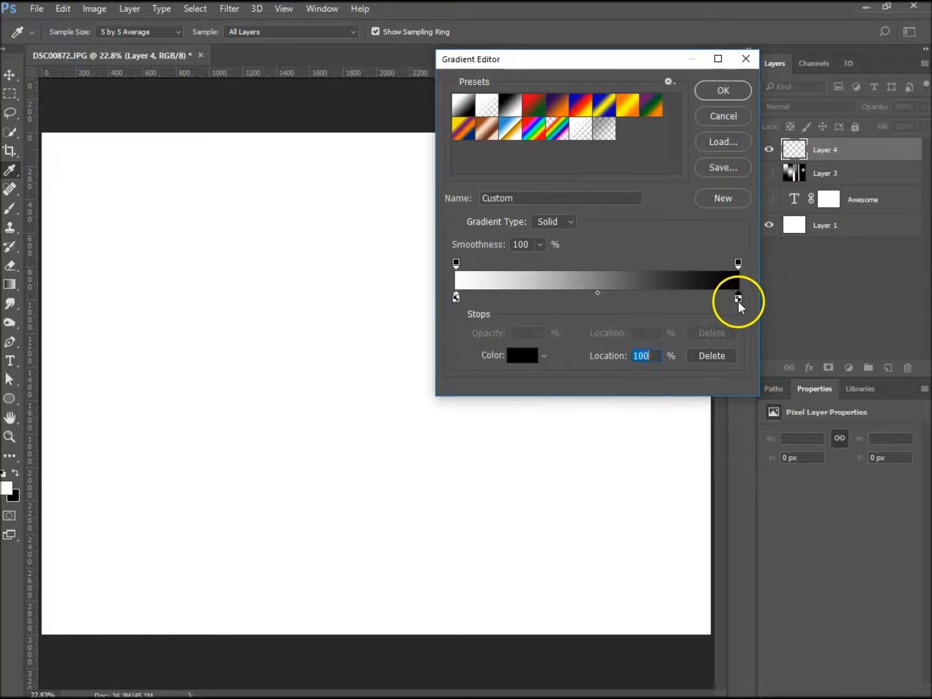
{"action": "left_click", "coordinate": [545, 356]}
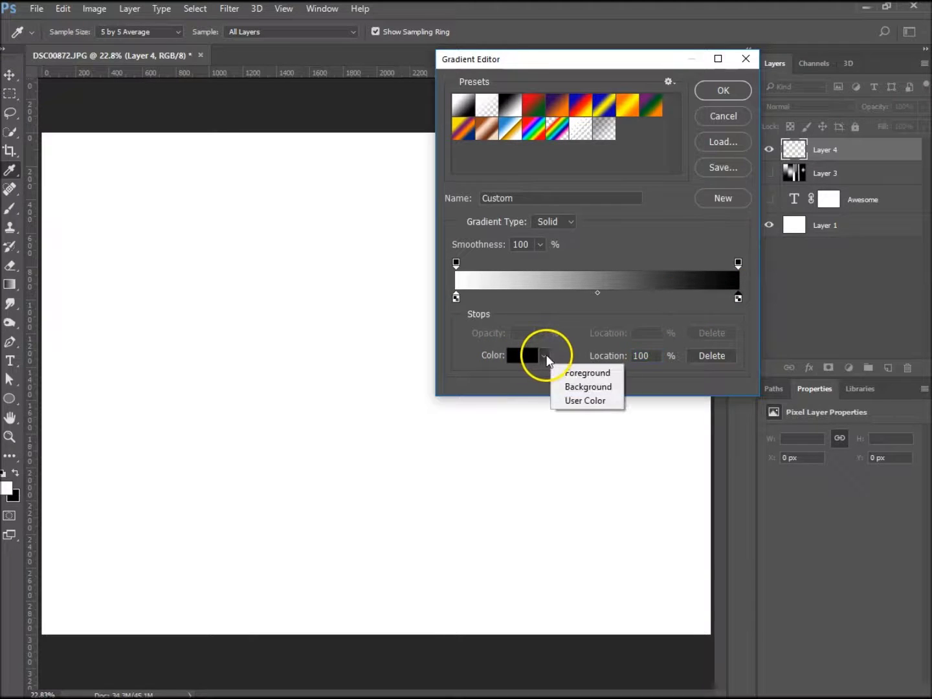
{"action": "left_click", "coordinate": [545, 356]}
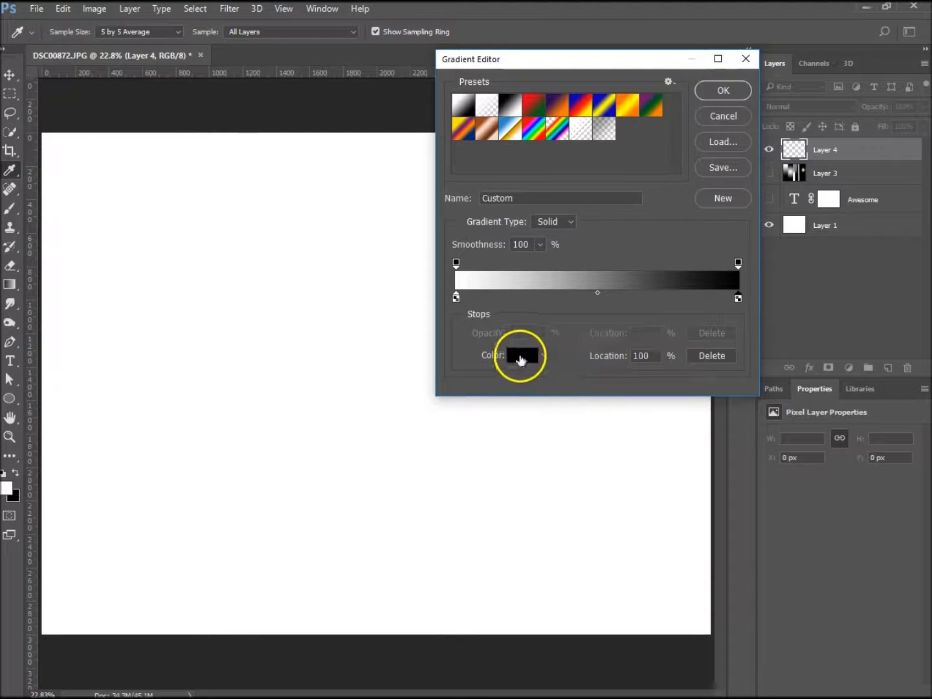
{"action": "left_click", "coordinate": [521, 356]}
{"action": "left_click", "coordinate": [866, 147]}
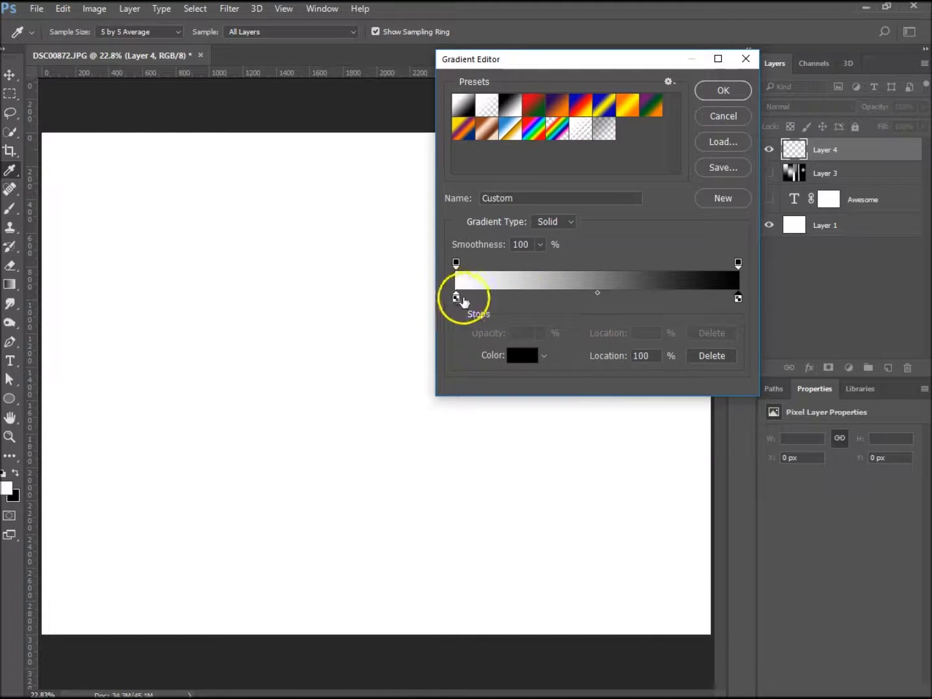
{"action": "left_click_drag", "start_coordinate": [605, 361], "coordinate": [670, 368]}
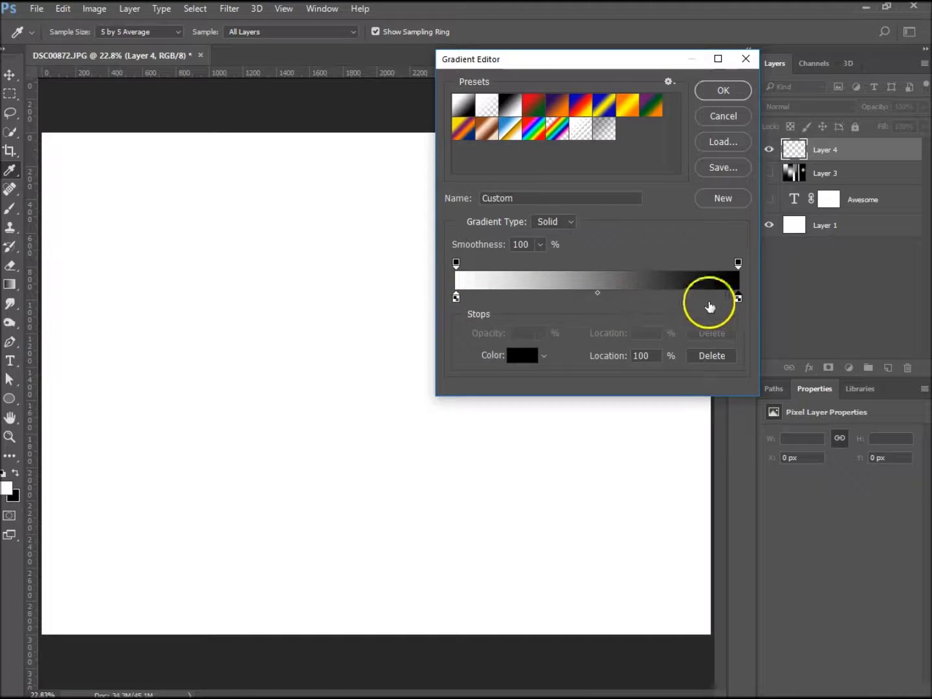
Add two intermediate color stops to the gradient and set the one nearer the white end to green (#1ce12a)
{"action": "mouse_move", "coordinate": [596, 295]}
{"action": "left_mouse_down"}
{"action": "mouse_move", "coordinate": [517, 293]}
{"action": "mouse_move", "coordinate": [664, 299]}
{"action": "mouse_move", "coordinate": [587, 301]}
{"action": "left_mouse_up"}
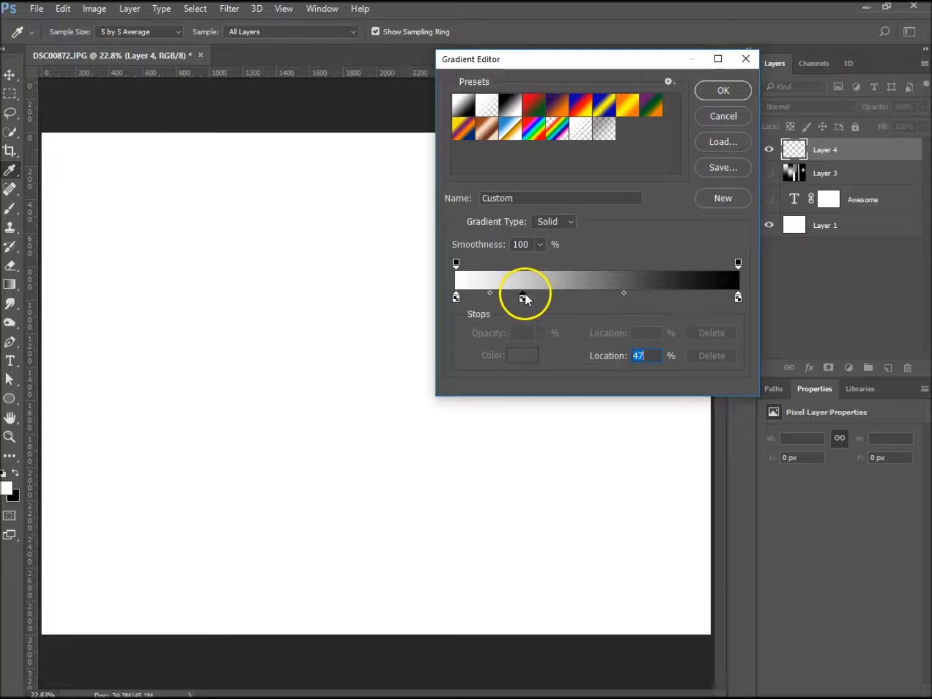
{"action": "left_click", "coordinate": [675, 299]}
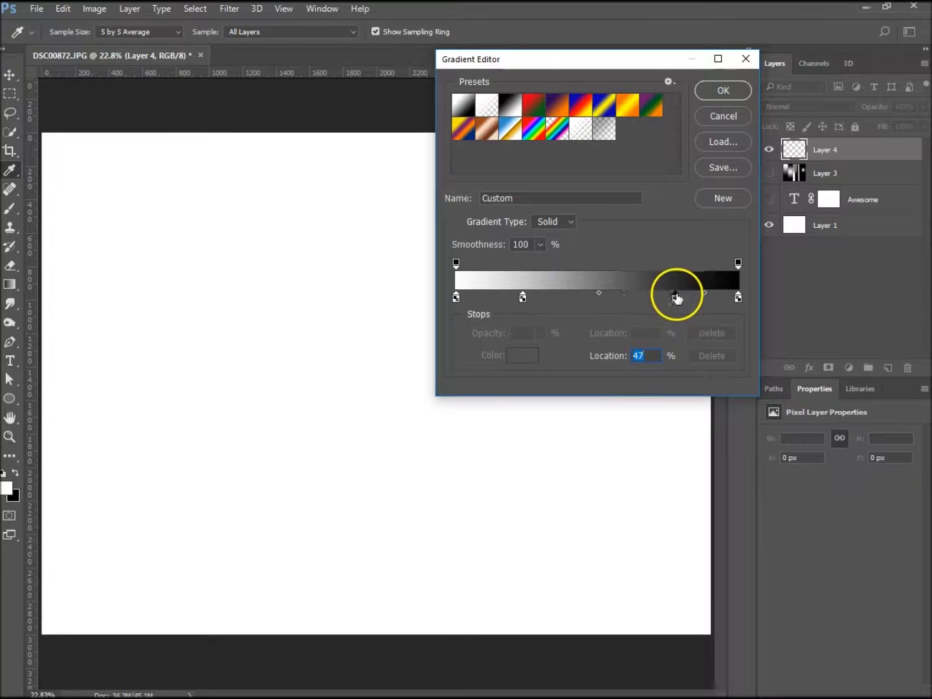
{"action": "left_click", "coordinate": [523, 297]}
{"action": "left_click", "coordinate": [524, 355]}
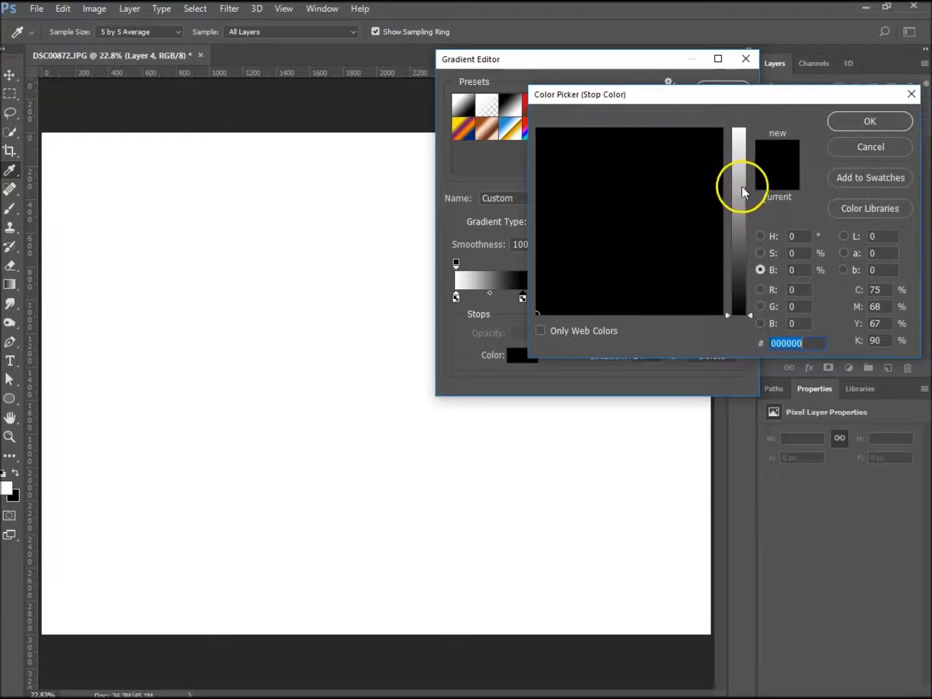
{"action": "left_click_drag", "start_coordinate": [744, 187], "coordinate": [738, 150]}
{"action": "left_click", "coordinate": [601, 151]}
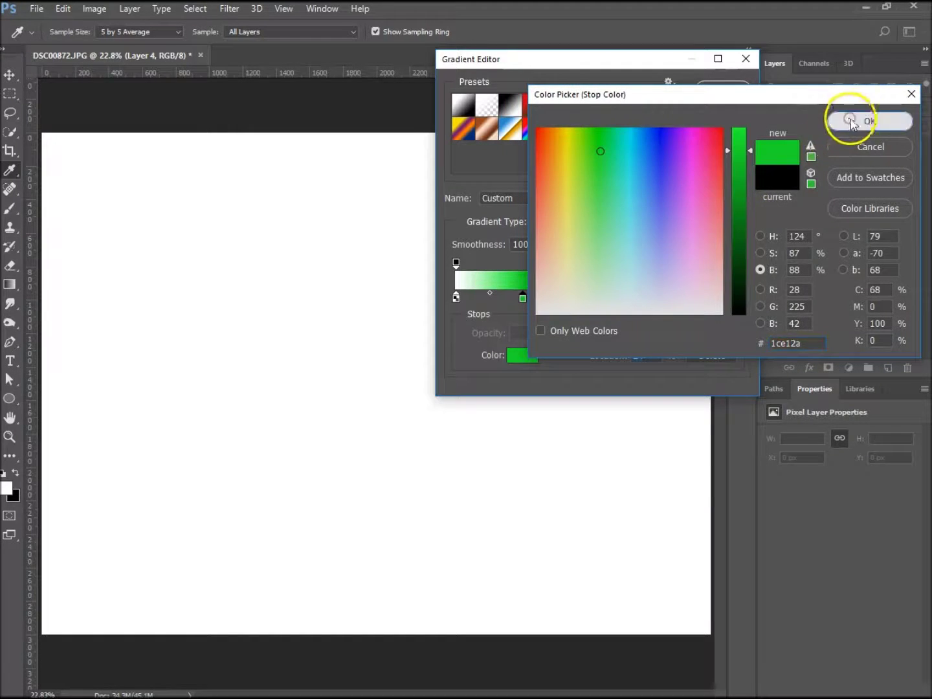
{"action": "left_click", "coordinate": [852, 121]}
Set the added color stop nearer the black end to a bright blue
{"action": "left_click", "coordinate": [674, 297]}
{"action": "left_click", "coordinate": [534, 357]}
{"action": "left_click_drag", "start_coordinate": [742, 202], "coordinate": [738, 128]}
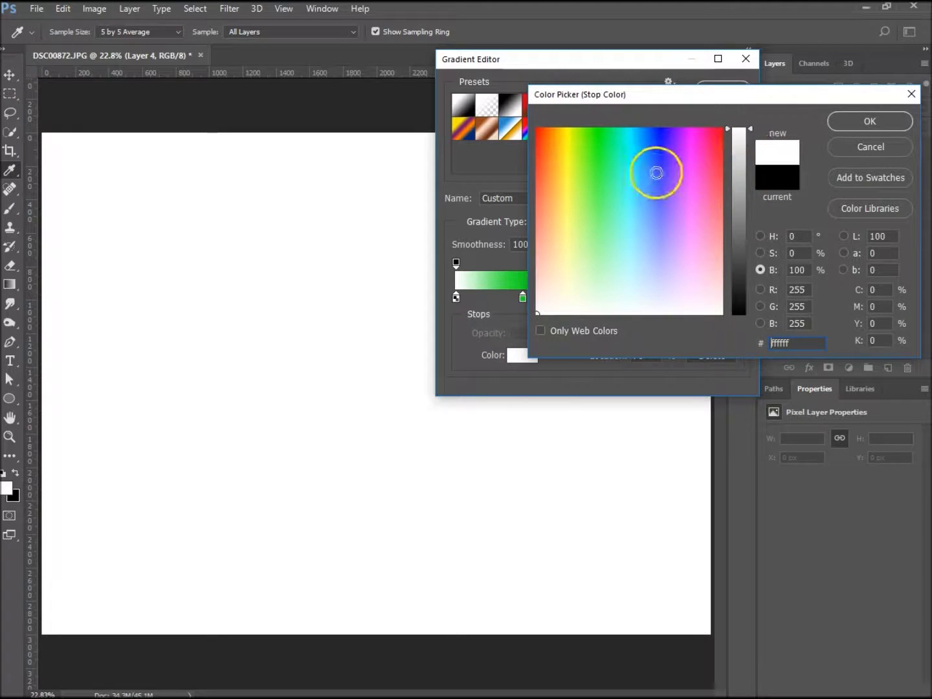
{"action": "left_click", "coordinate": [664, 135]}
{"action": "left_click", "coordinate": [841, 123]}
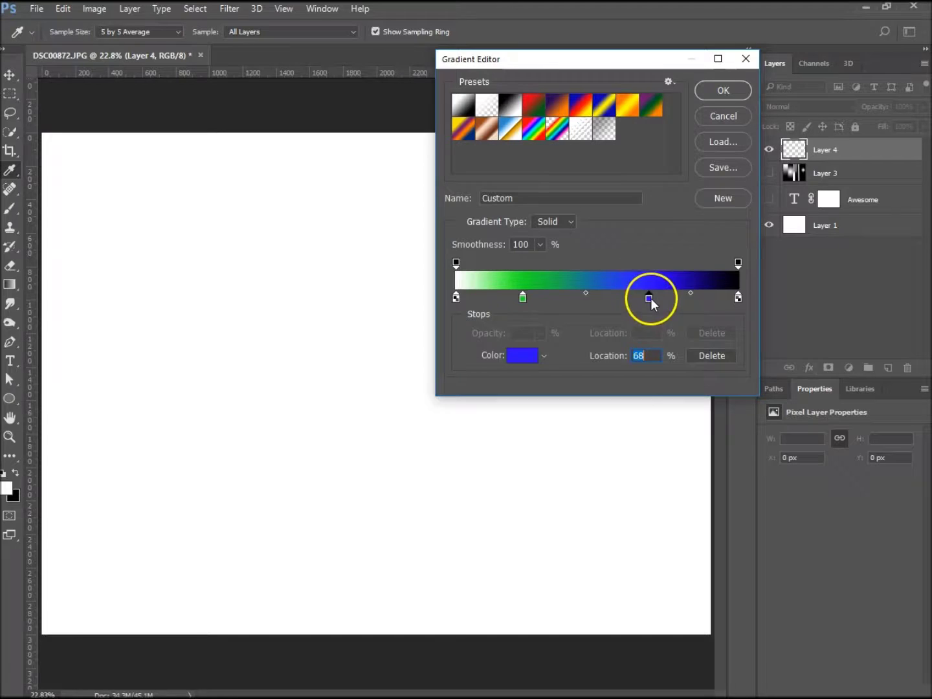
Remove the blue and green stops, delete and re-create the black stop at 100%, and accept the gradient
{"action": "left_click_drag", "start_coordinate": [649, 300], "coordinate": [644, 374]}
{"action": "left_click_drag", "start_coordinate": [524, 299], "coordinate": [521, 363]}
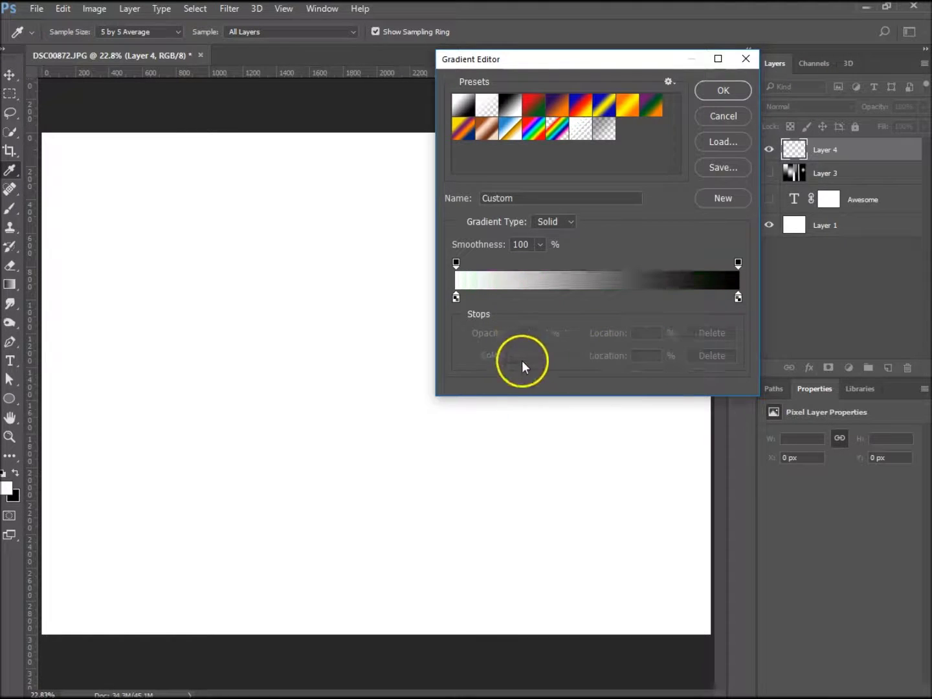
{"action": "mouse_move", "coordinate": [737, 299]}
{"action": "left_mouse_down"}
{"action": "mouse_move", "coordinate": [701, 303]}
{"action": "mouse_move", "coordinate": [751, 311]}
{"action": "left_mouse_up"}
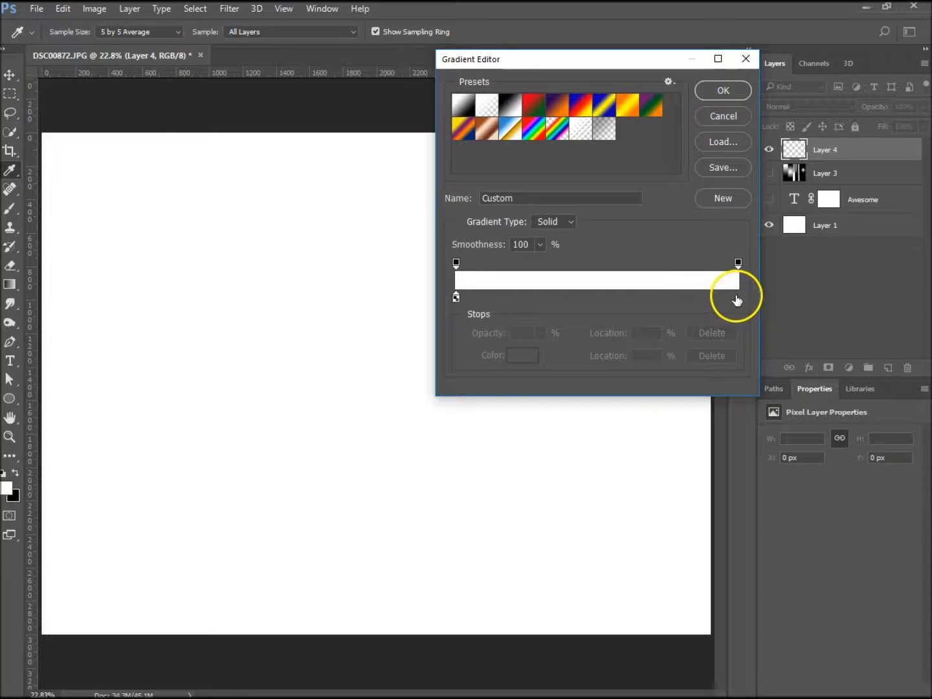
{"action": "left_click", "coordinate": [739, 298]}
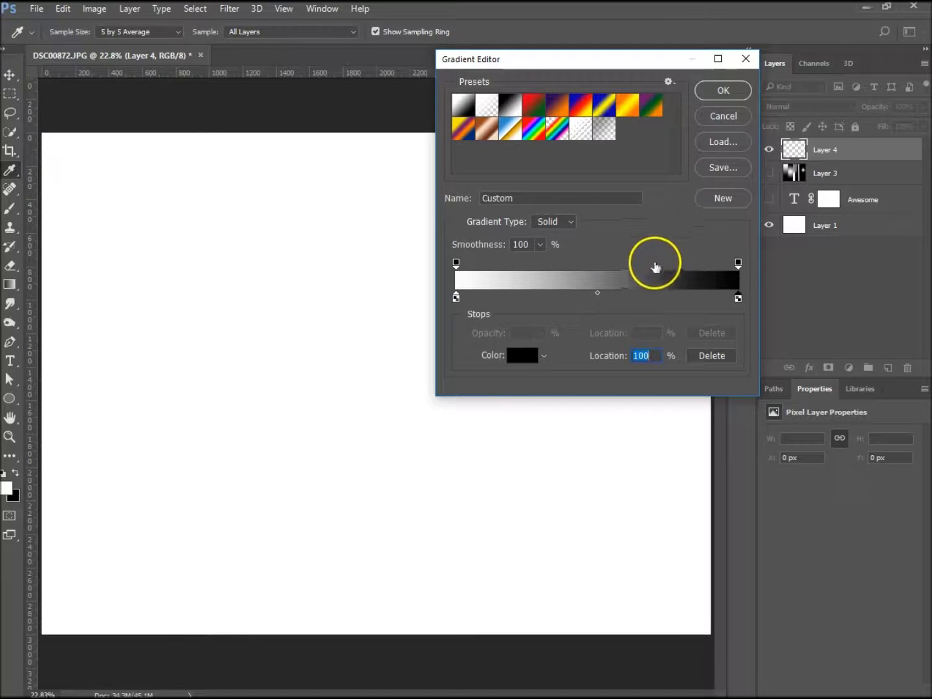
{"action": "left_click", "coordinate": [727, 95]}
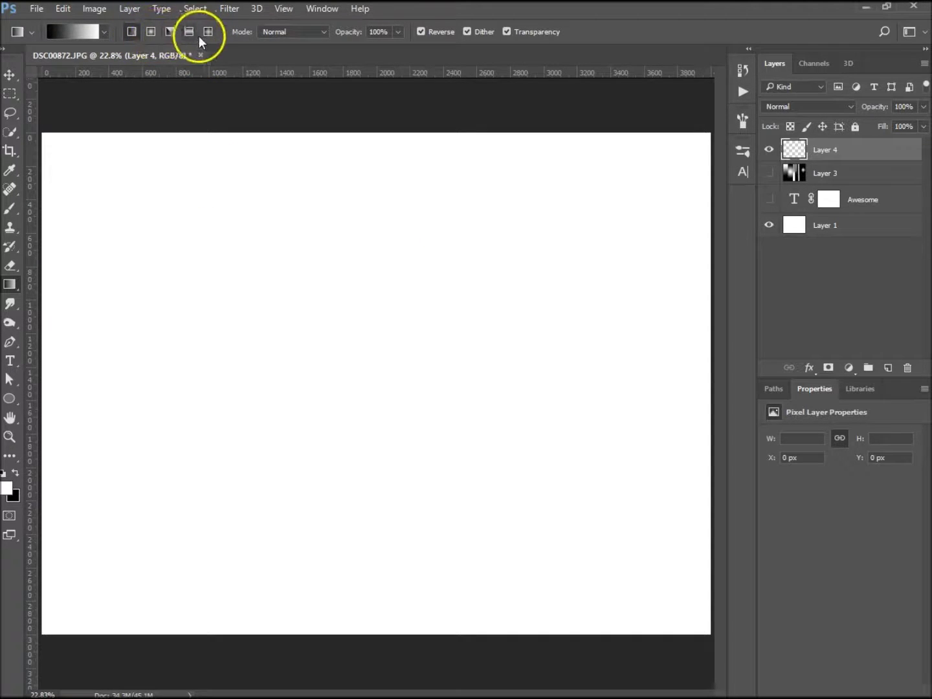
Draw linear gradients over the new layer at different angles and lengths, finishing with one running from the bottom edge upward
{"action": "left_click_drag", "start_coordinate": [120, 216], "coordinate": [386, 428]}
{"action": "left_click_drag", "start_coordinate": [380, 426], "coordinate": [381, 426]}
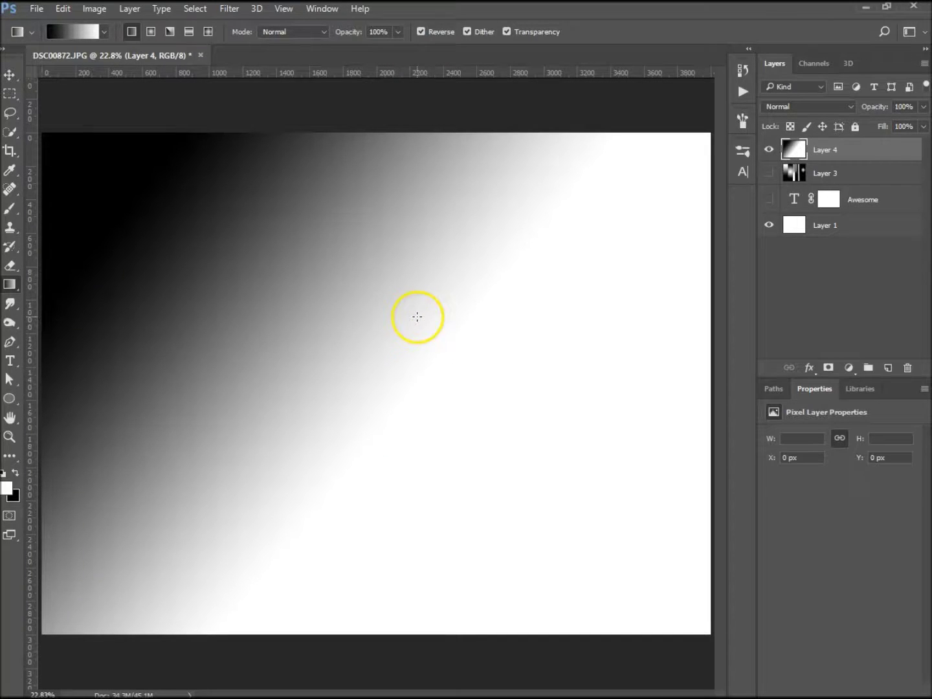
{"action": "mouse_move", "coordinate": [482, 200]}
{"action": "left_mouse_down"}
{"action": "mouse_move", "coordinate": [393, 387]}
{"action": "mouse_move", "coordinate": [482, 199]}
{"action": "left_mouse_up"}
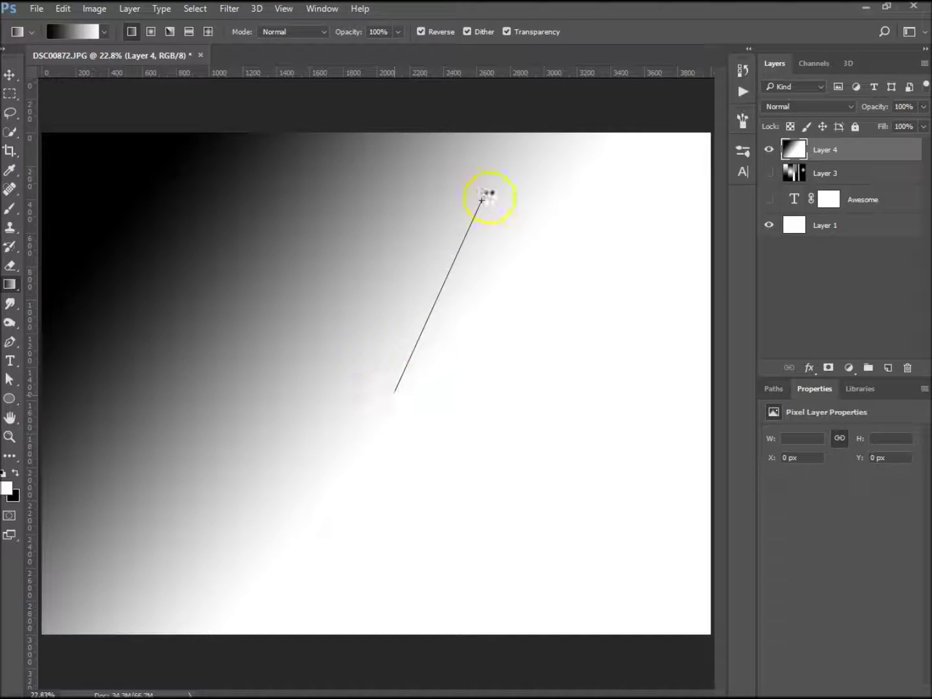
{"action": "left_click_drag", "start_coordinate": [353, 393], "coordinate": [399, 316]}
{"action": "left_click_drag", "start_coordinate": [371, 202], "coordinate": [367, 368]}
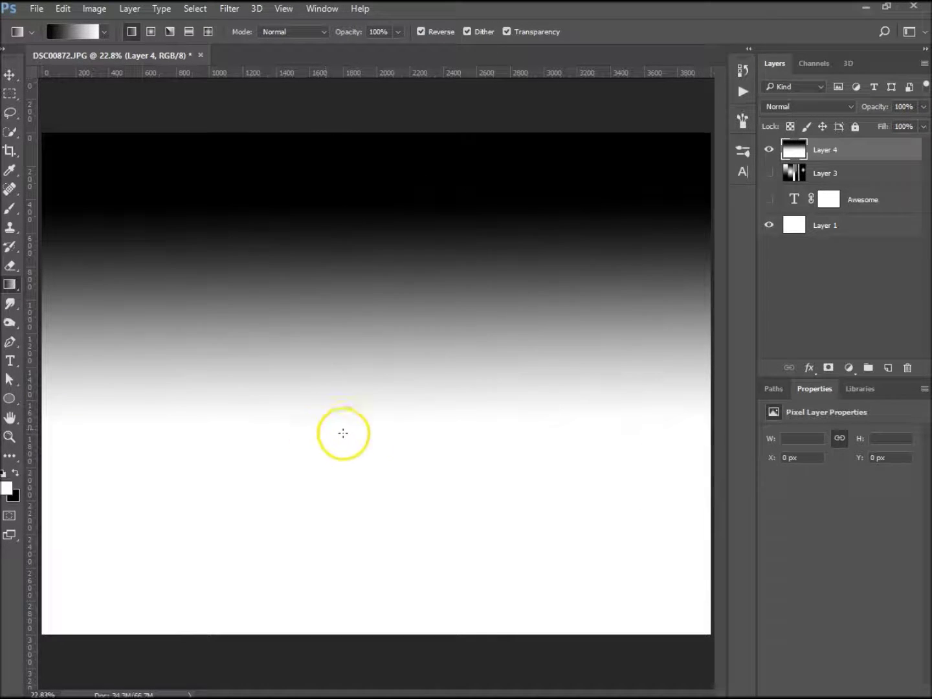
{"action": "left_click_drag", "start_coordinate": [347, 618], "coordinate": [400, 363]}
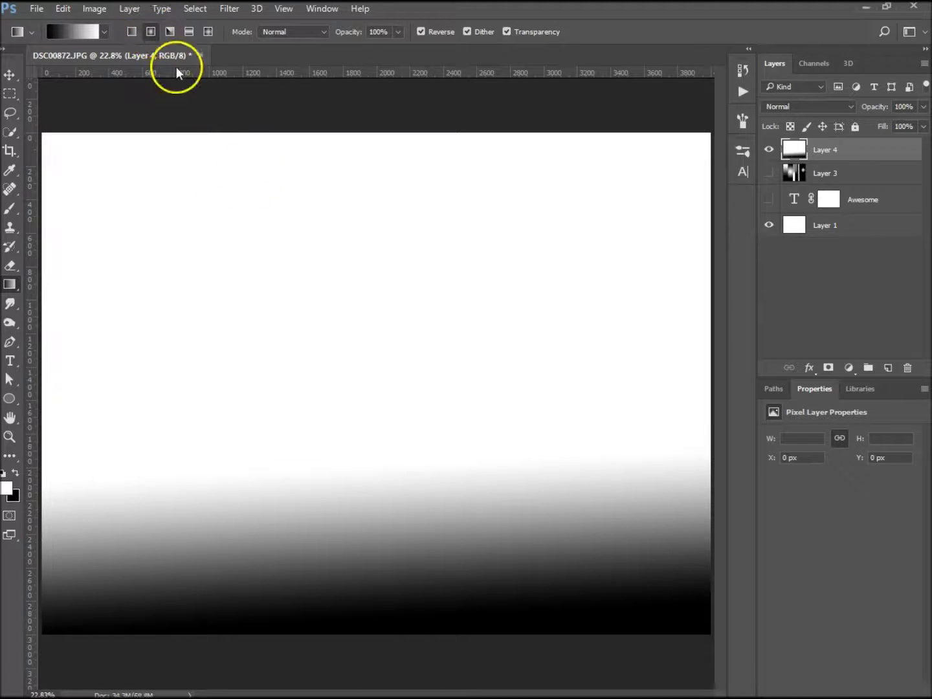
Draw a radial gradient on the new layer, starting slightly above the canvas center and extending downward
{"action": "left_click_drag", "start_coordinate": [354, 290], "coordinate": [344, 411]}
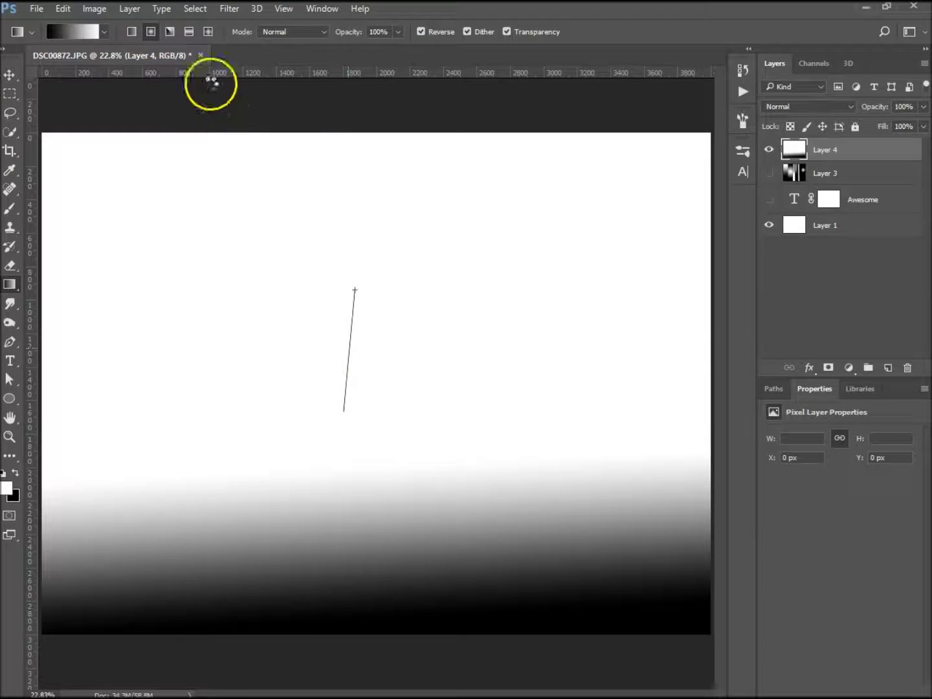
Draw an angle, a reflected and a diamond gradient in turn on Layer 4, finishing with a small diamond left of the canvas center
{"action": "left_click", "coordinate": [170, 33]}
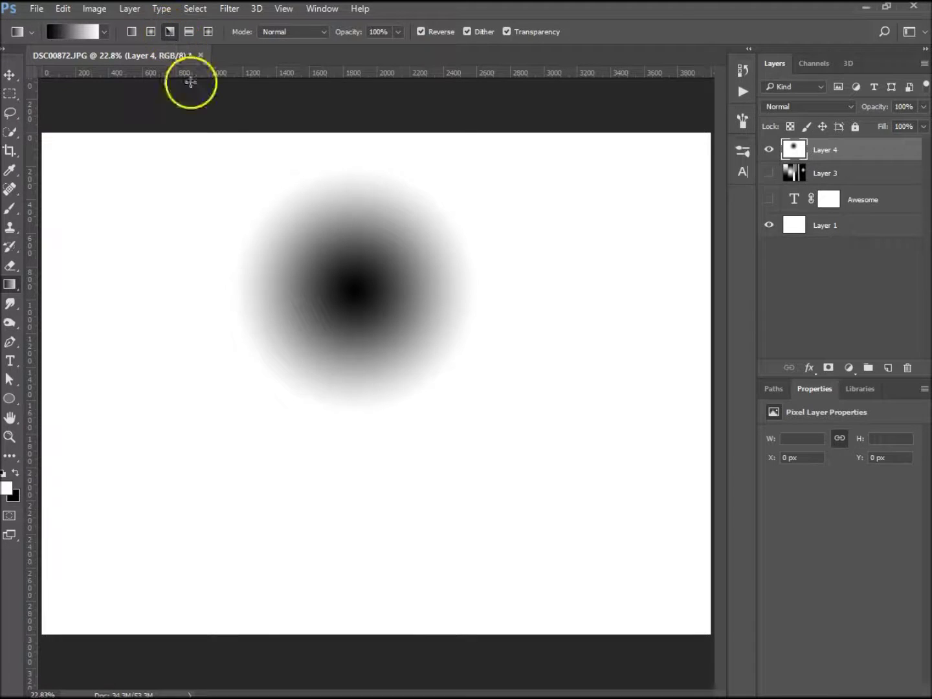
{"action": "left_click_drag", "start_coordinate": [258, 281], "coordinate": [368, 395]}
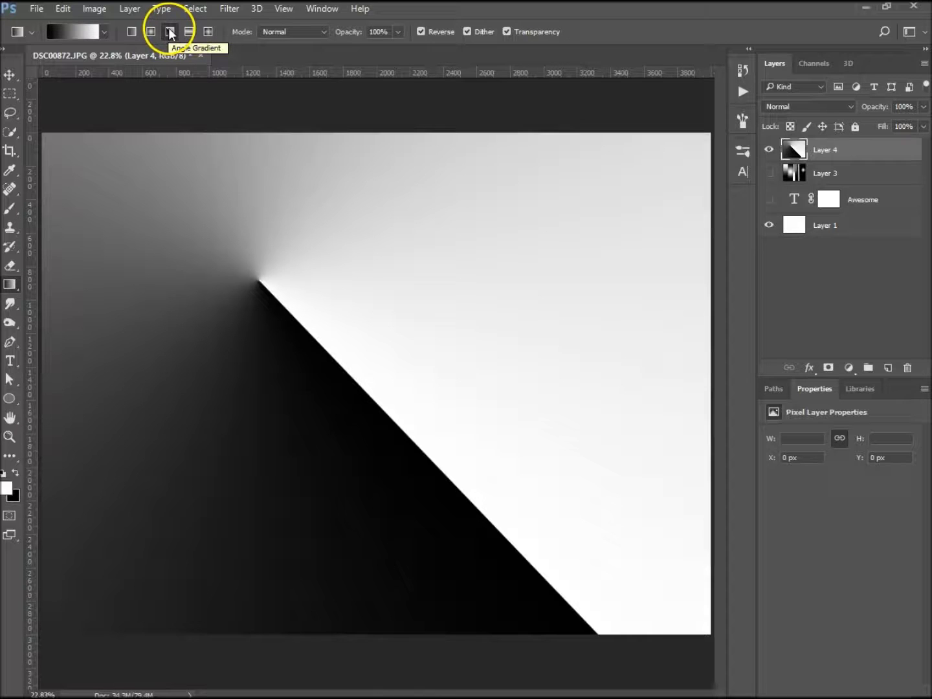
{"action": "left_click", "coordinate": [189, 32]}
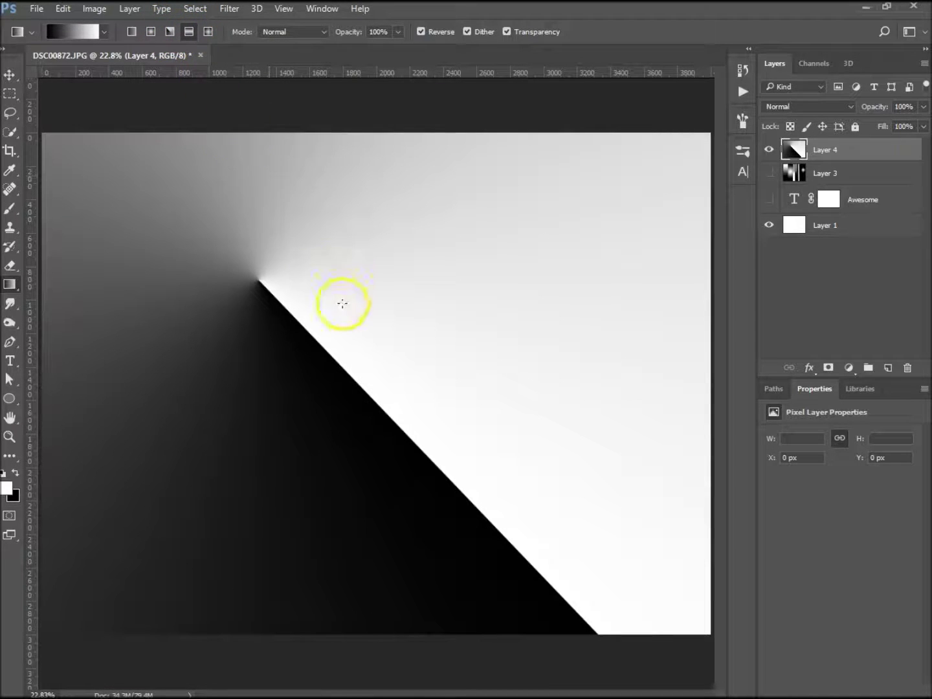
{"action": "left_click_drag", "start_coordinate": [345, 285], "coordinate": [288, 442]}
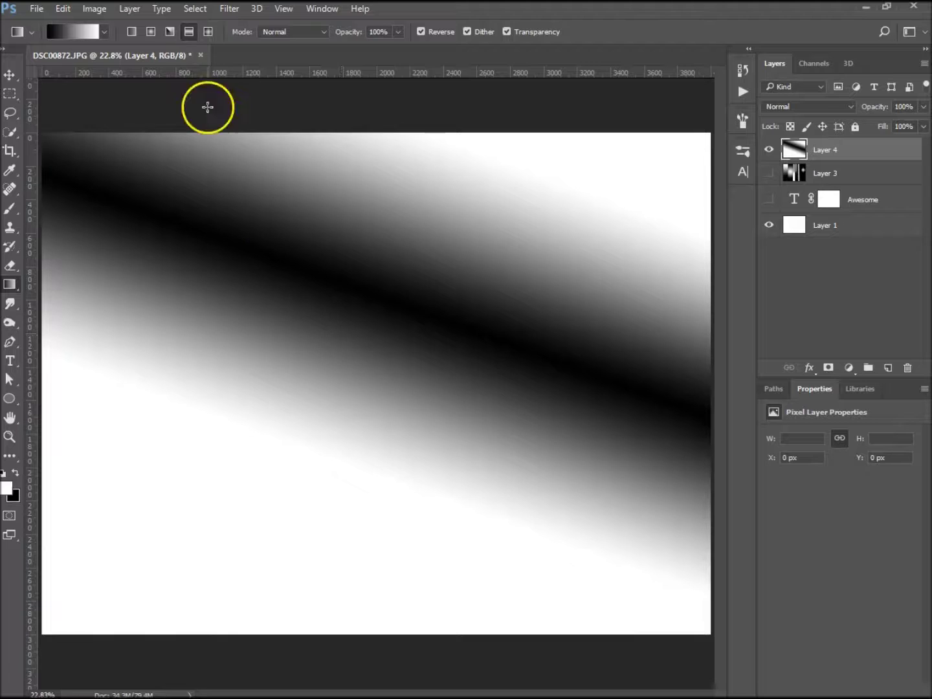
{"action": "left_click", "coordinate": [208, 31]}
{"action": "left_click_drag", "start_coordinate": [257, 409], "coordinate": [340, 374]}
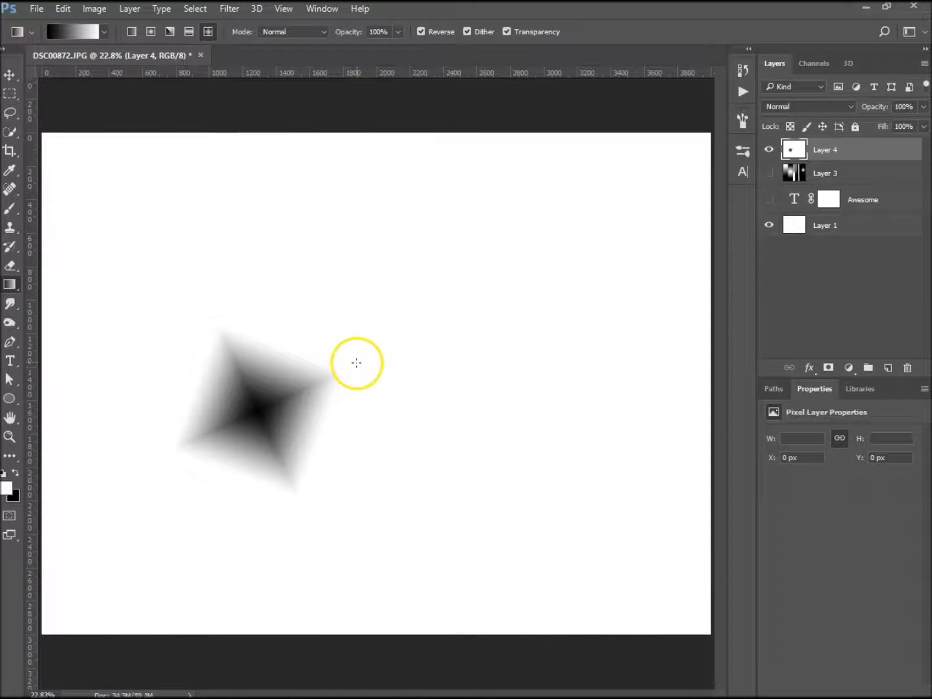
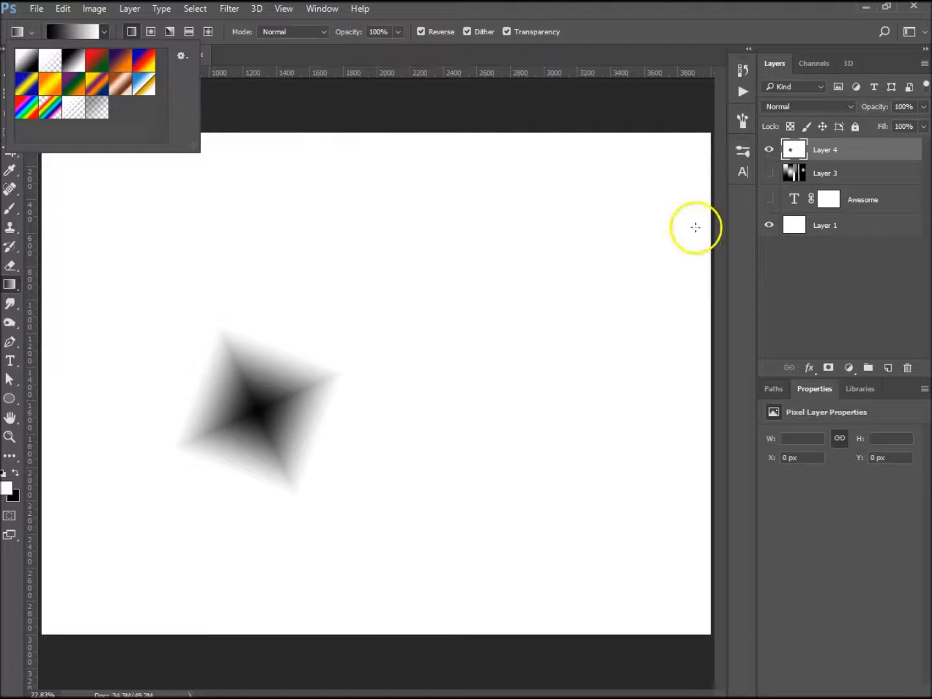
Add a new layer with Layer 4 hidden, and outline an irregular freehand Lasso selection on the canvas's left half
{"action": "left_click", "coordinate": [888, 368]}
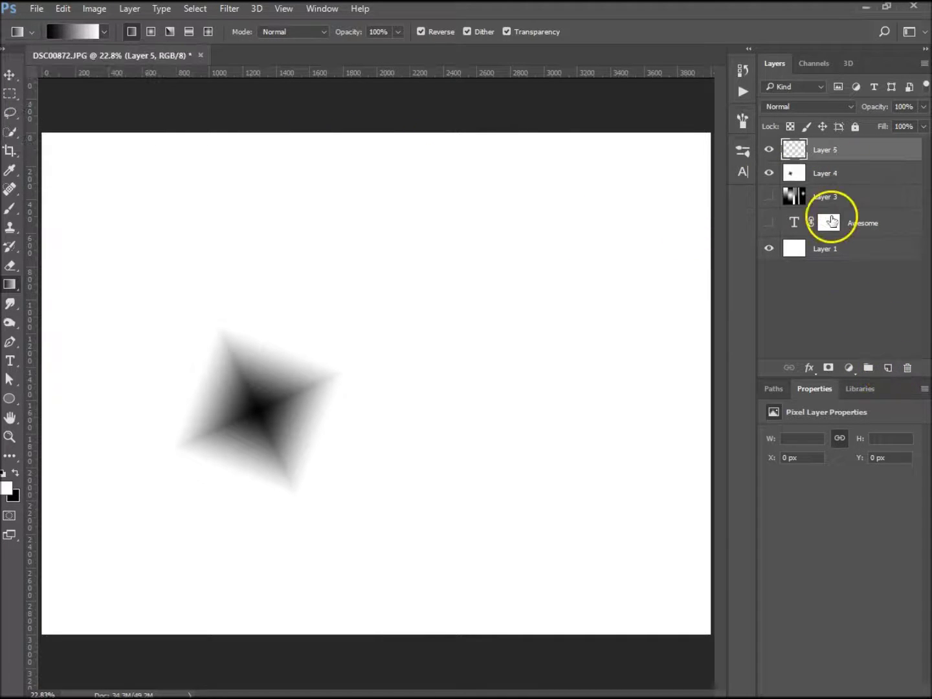
{"action": "left_click", "coordinate": [769, 174]}
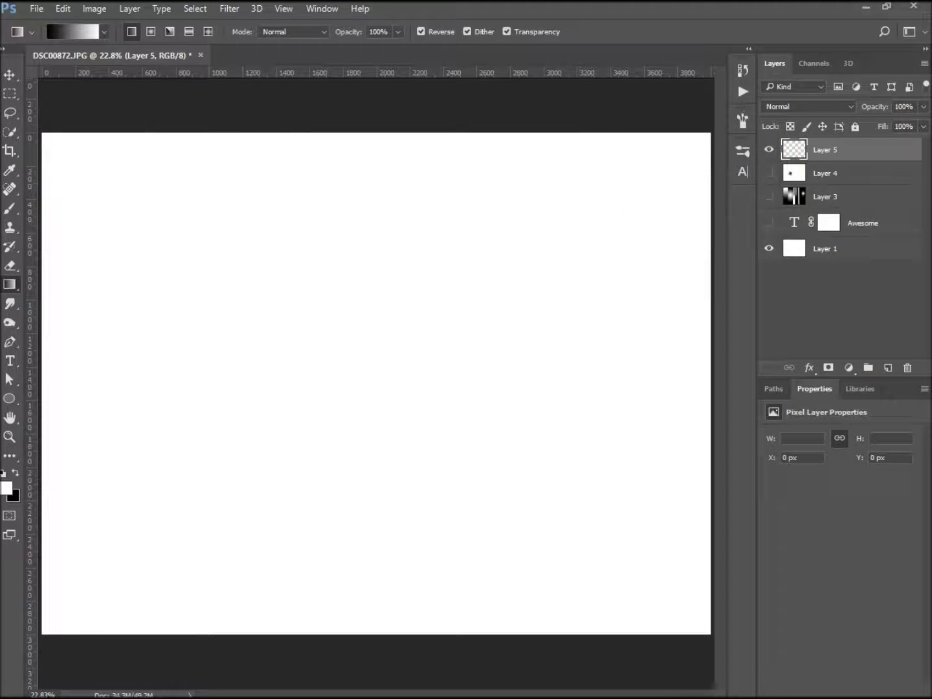
{"action": "left_click", "coordinate": [11, 111]}
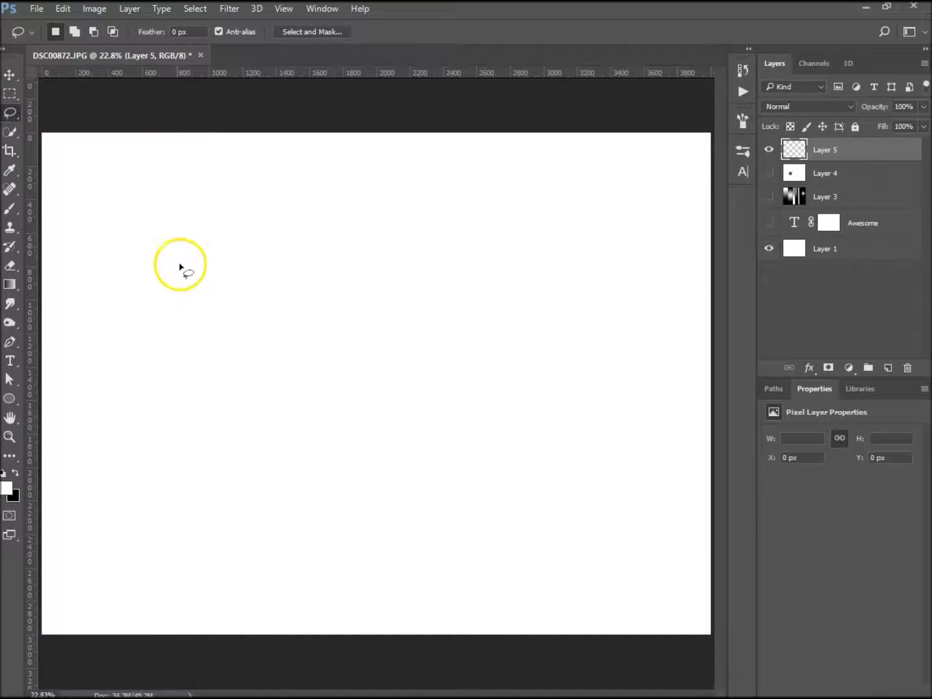
{"action": "mouse_move", "coordinate": [178, 193]}
{"action": "left_mouse_down"}
{"action": "mouse_move", "coordinate": [155, 205]}
{"action": "mouse_move", "coordinate": [140, 343]}
{"action": "mouse_move", "coordinate": [117, 411]}
{"action": "mouse_move", "coordinate": [132, 467]}
{"action": "mouse_move", "coordinate": [166, 489]}
{"action": "mouse_move", "coordinate": [217, 439]}
{"action": "mouse_move", "coordinate": [286, 470]}
{"action": "mouse_move", "coordinate": [327, 469]}
{"action": "mouse_move", "coordinate": [307, 187]}
{"action": "mouse_move", "coordinate": [197, 280]}
{"action": "left_mouse_up"}
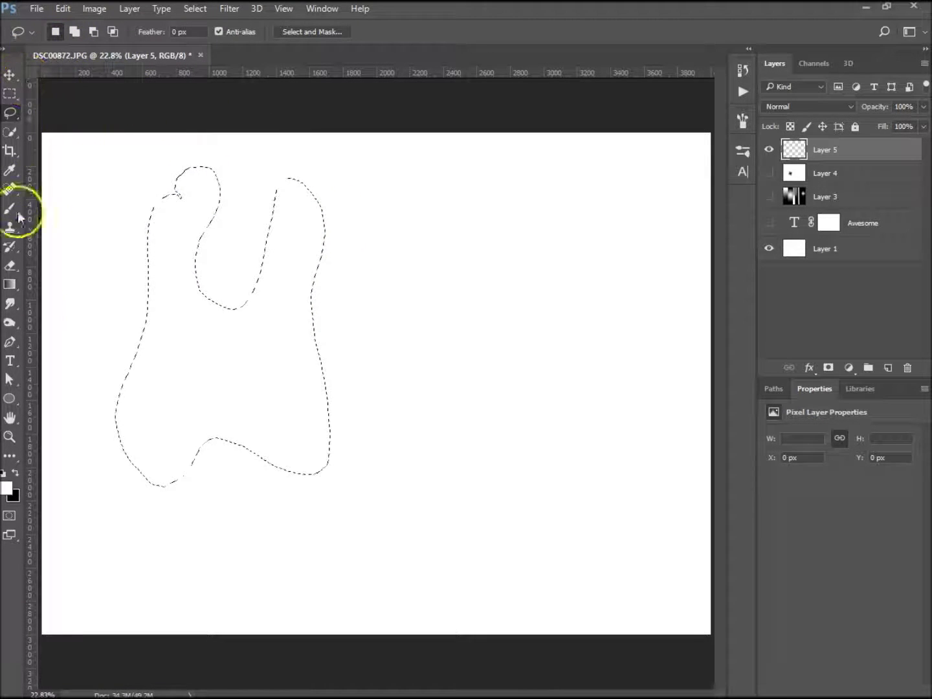
Change the white color stop at the start of the Gradient tool's custom gradient to green 18ff95
{"action": "left_click", "coordinate": [11, 285]}
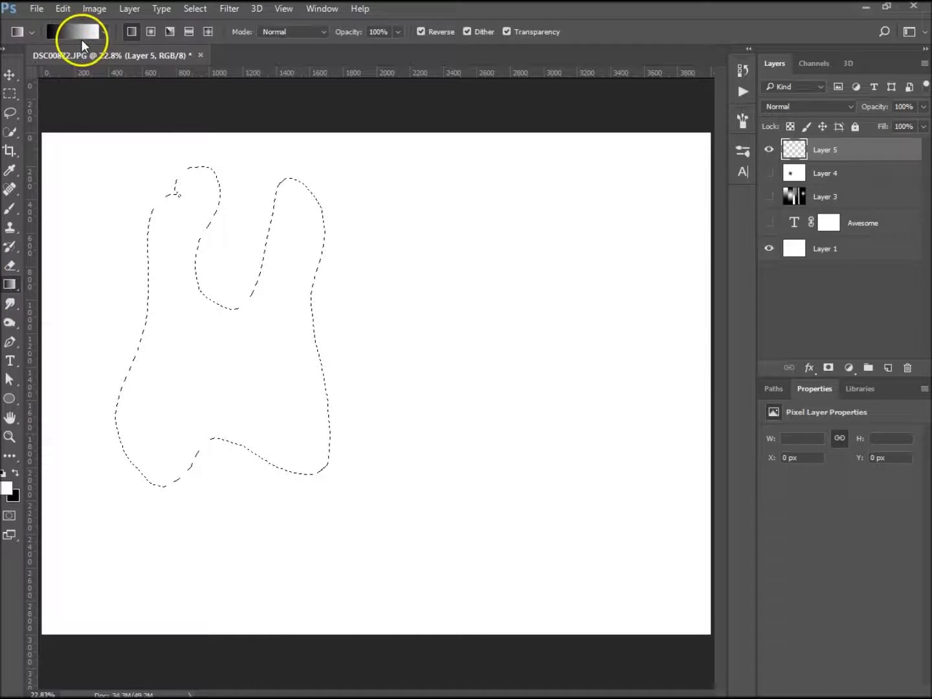
{"action": "left_click", "coordinate": [84, 33]}
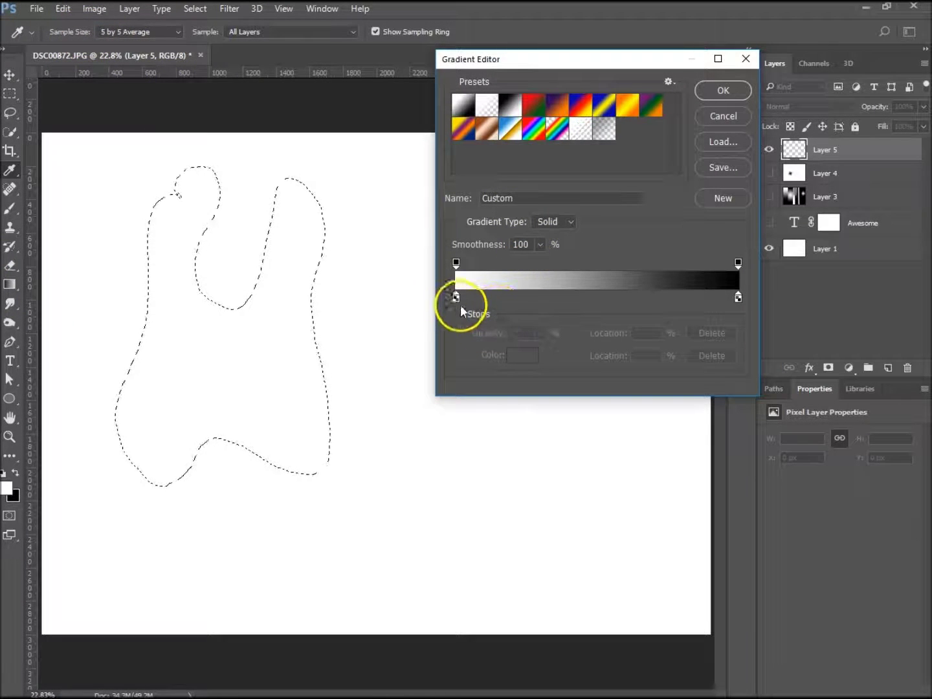
{"action": "left_click", "coordinate": [455, 297]}
{"action": "left_click", "coordinate": [523, 355]}
{"action": "left_click", "coordinate": [614, 146]}
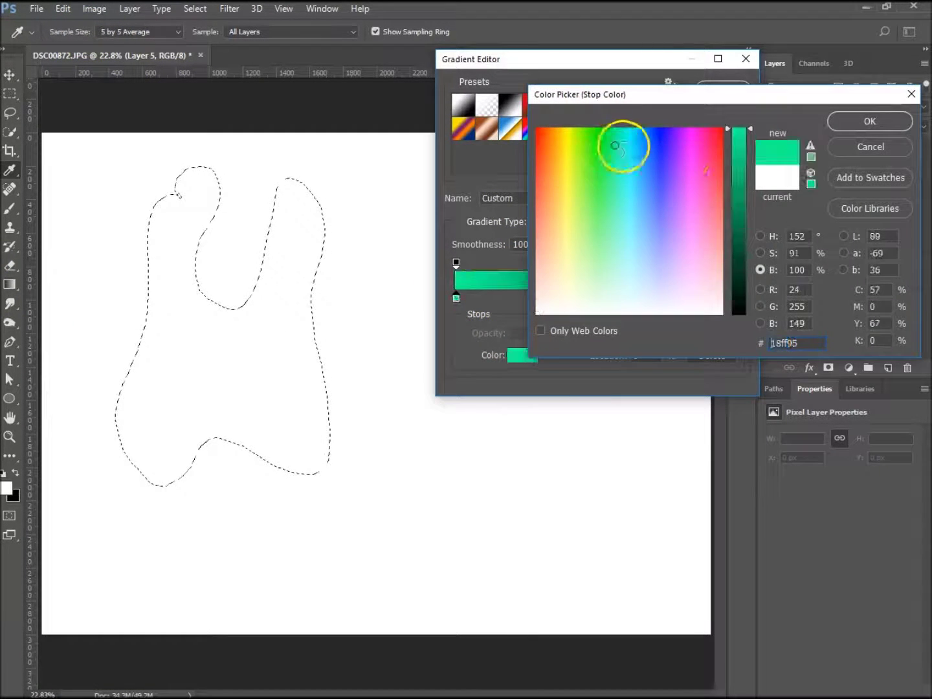
{"action": "left_click", "coordinate": [854, 117]}
Change the gradient's black end stop to blue 1266c4
{"action": "left_click", "coordinate": [737, 297]}
{"action": "left_click", "coordinate": [515, 356]}
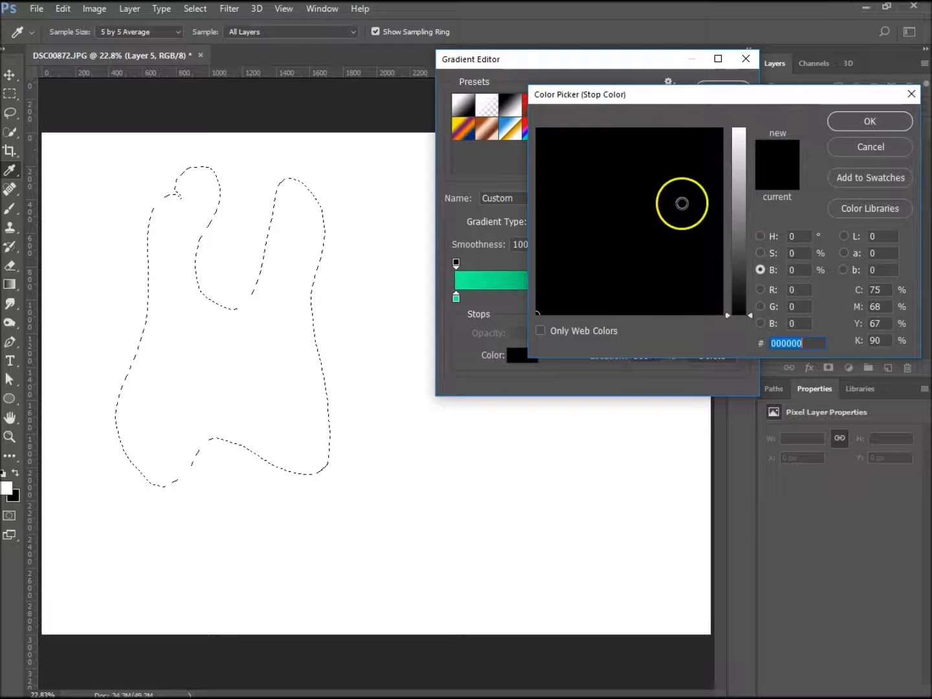
{"action": "left_click_drag", "start_coordinate": [742, 229], "coordinate": [742, 171]}
{"action": "left_click", "coordinate": [645, 143]}
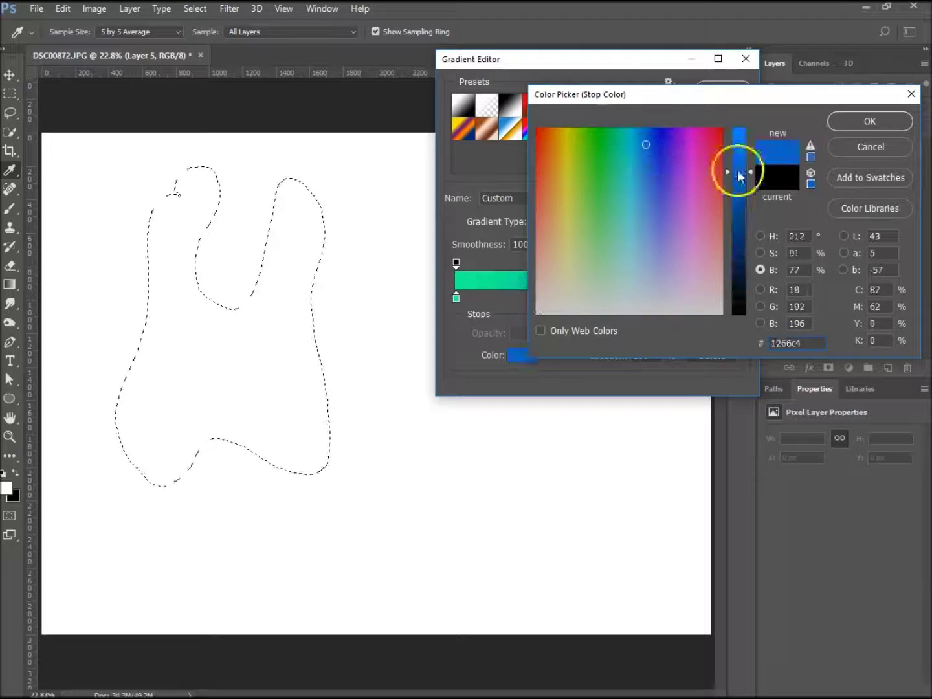
{"action": "left_click", "coordinate": [869, 121]}
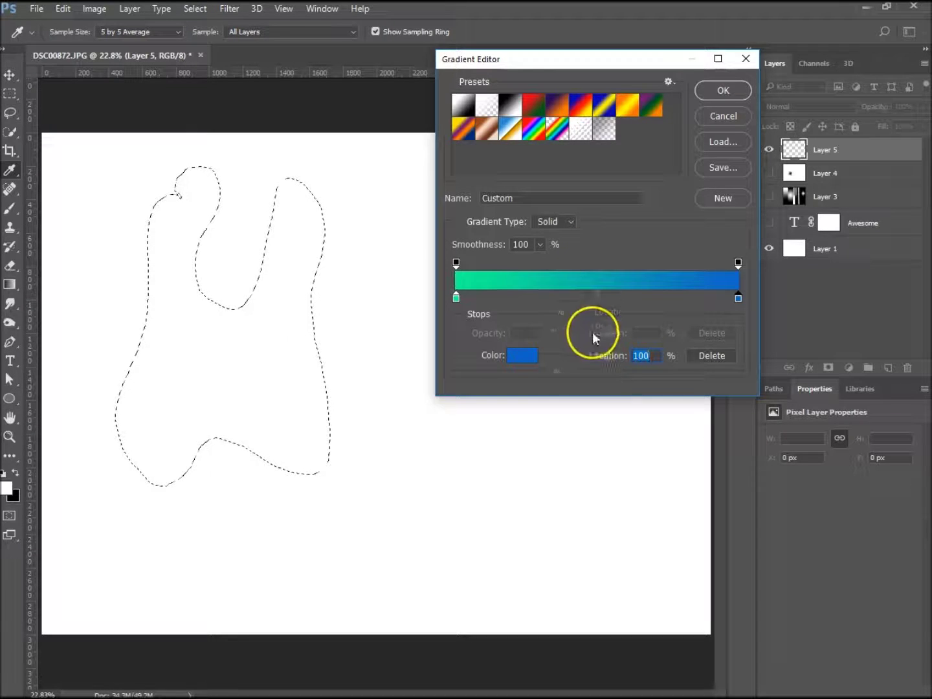
Accept the green-blue gradient, fill the freehand selection with it linearly from blue above to green below, and deselect
{"action": "left_click", "coordinate": [727, 96]}
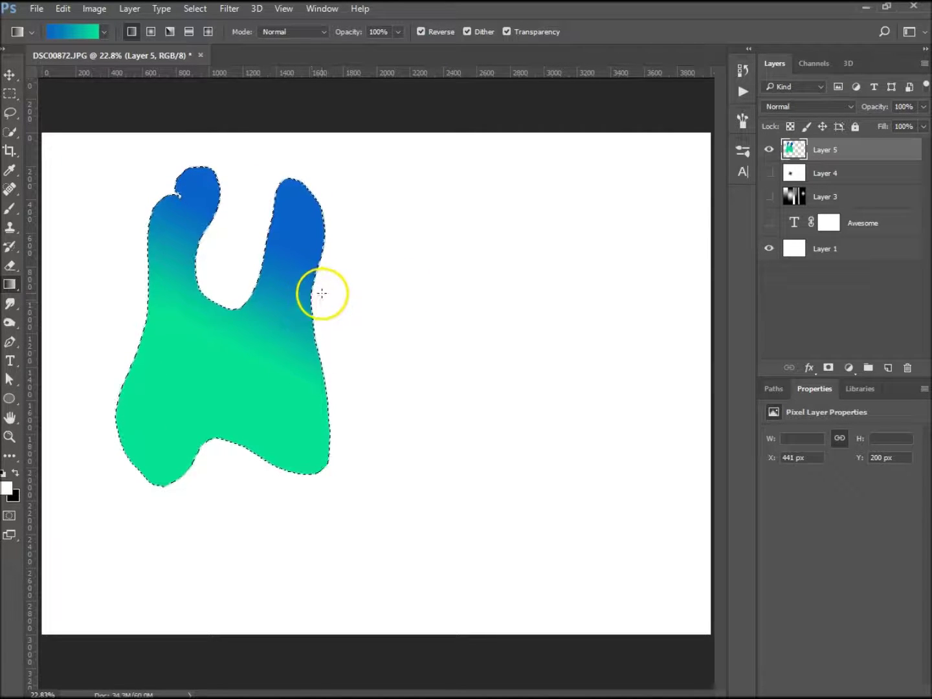
{"action": "key", "text": "ctrl"}
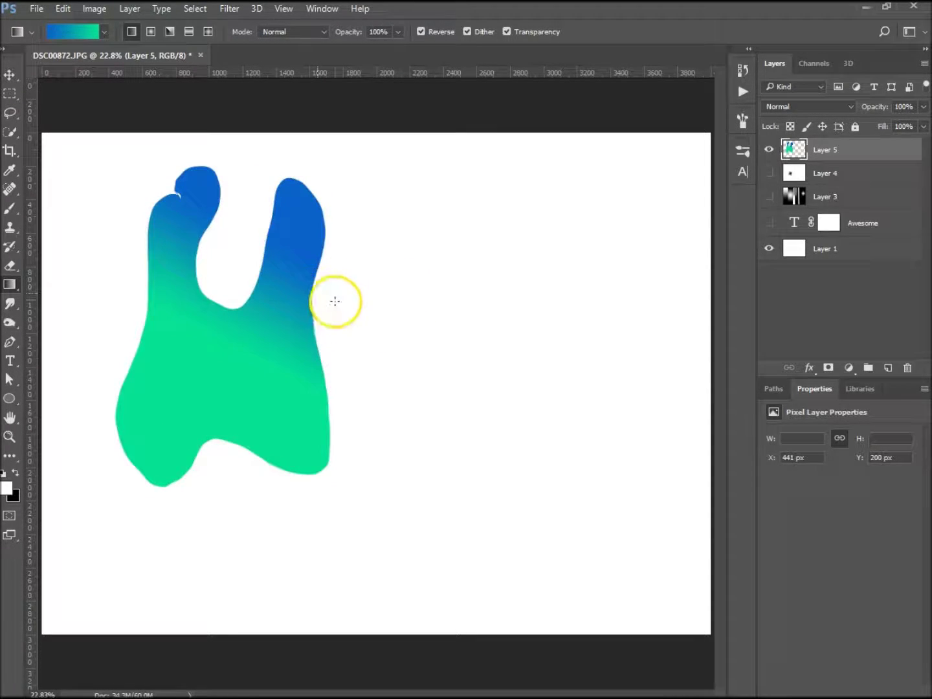
Fill a tall rectangular selection right of the colored shape with the Foreground to Background preset, black above to white below, and deselect
{"action": "left_click", "coordinate": [9, 93]}
{"action": "left_click_drag", "start_coordinate": [445, 210], "coordinate": [590, 533]}
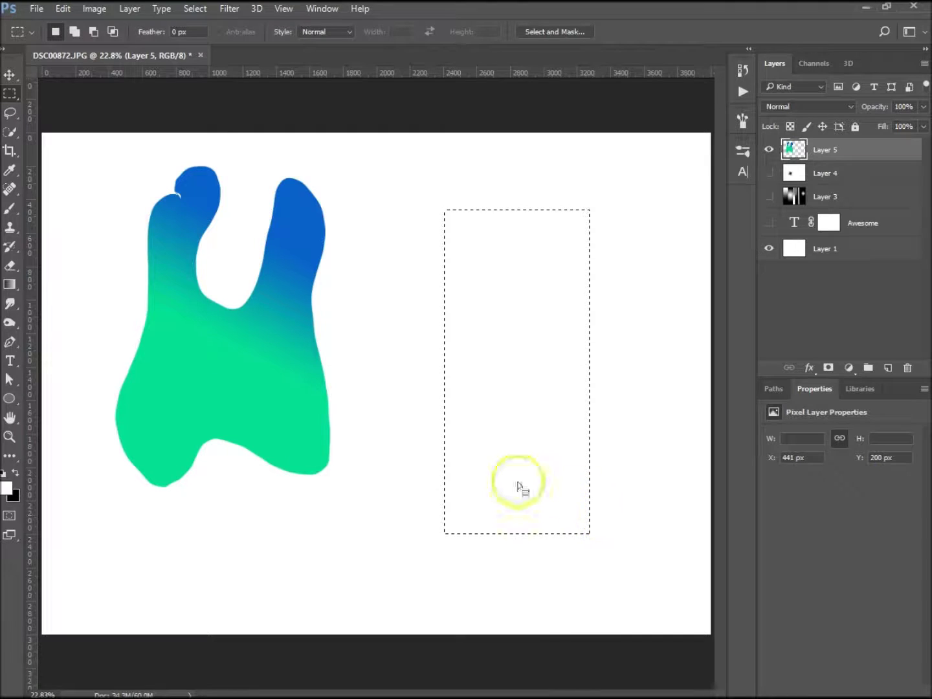
{"action": "left_click", "coordinate": [9, 284]}
{"action": "left_click", "coordinate": [103, 32]}
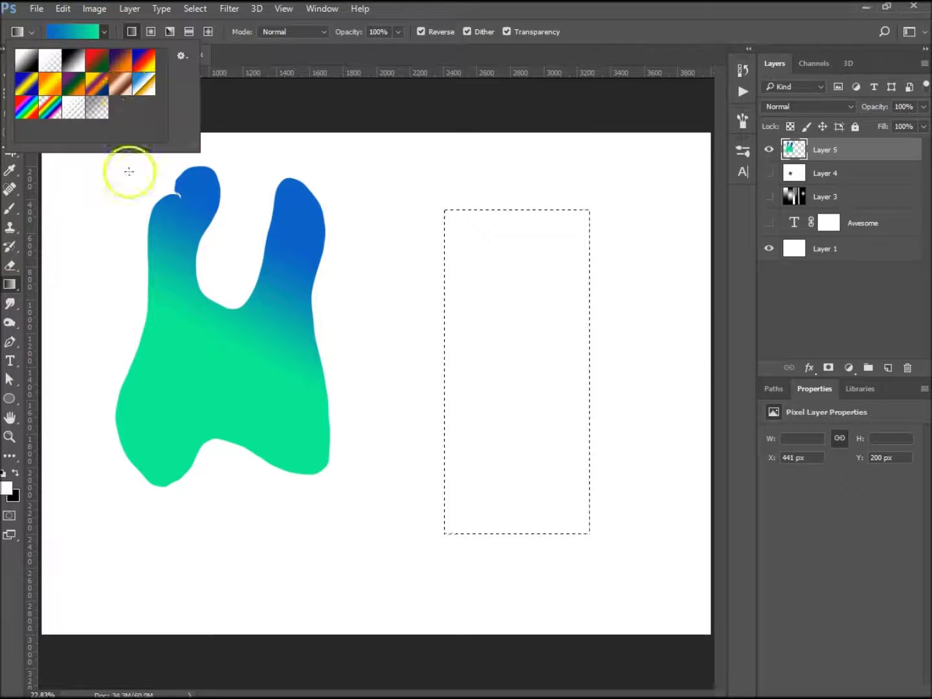
{"action": "left_click", "coordinate": [26, 60]}
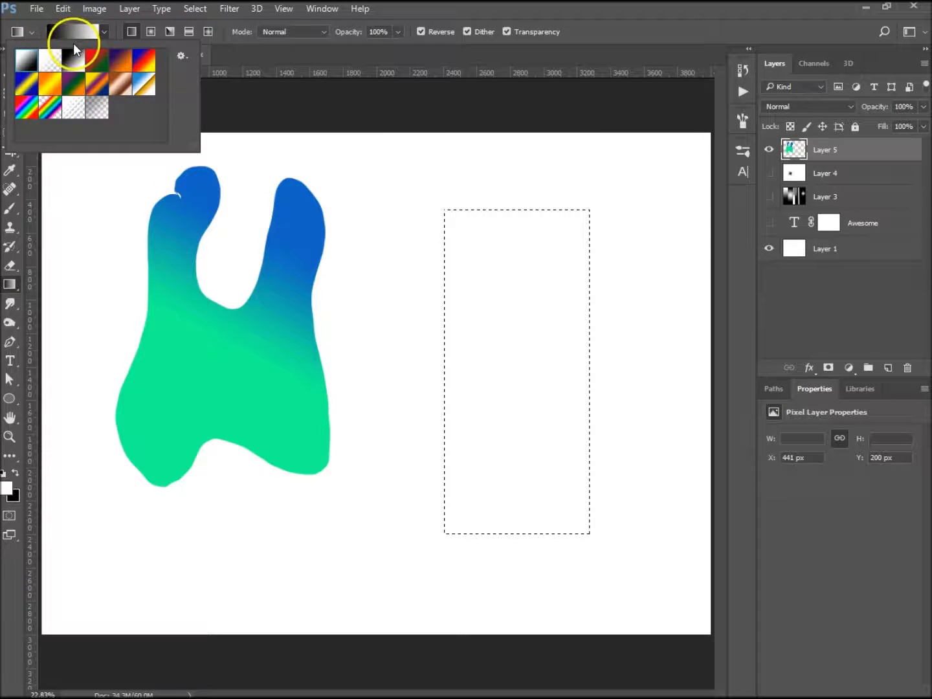
{"action": "left_click", "coordinate": [75, 32]}
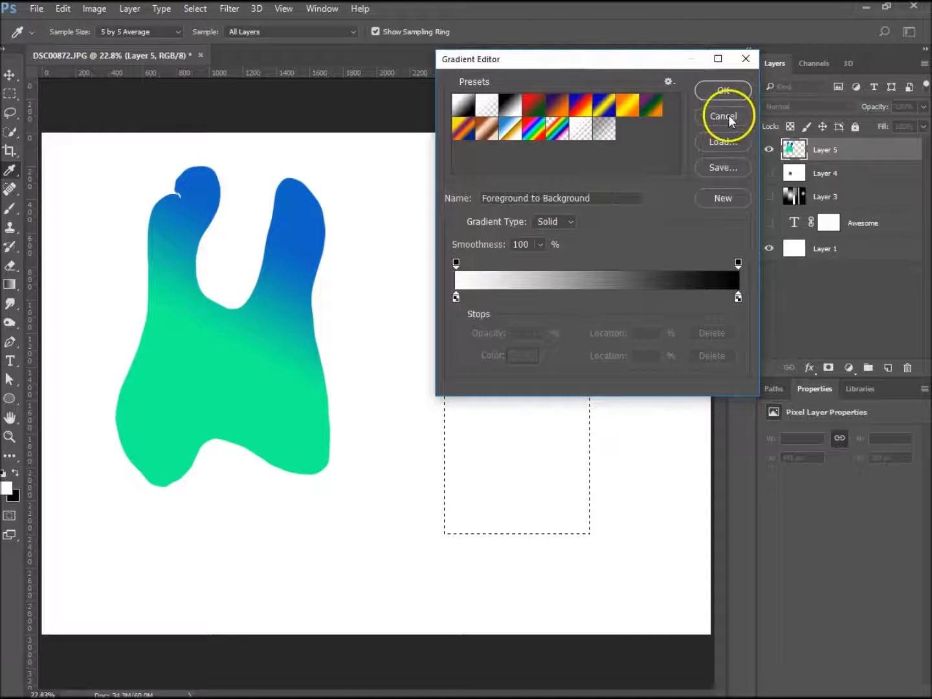
{"action": "left_click", "coordinate": [731, 115]}
{"action": "left_click_drag", "start_coordinate": [474, 247], "coordinate": [573, 498]}
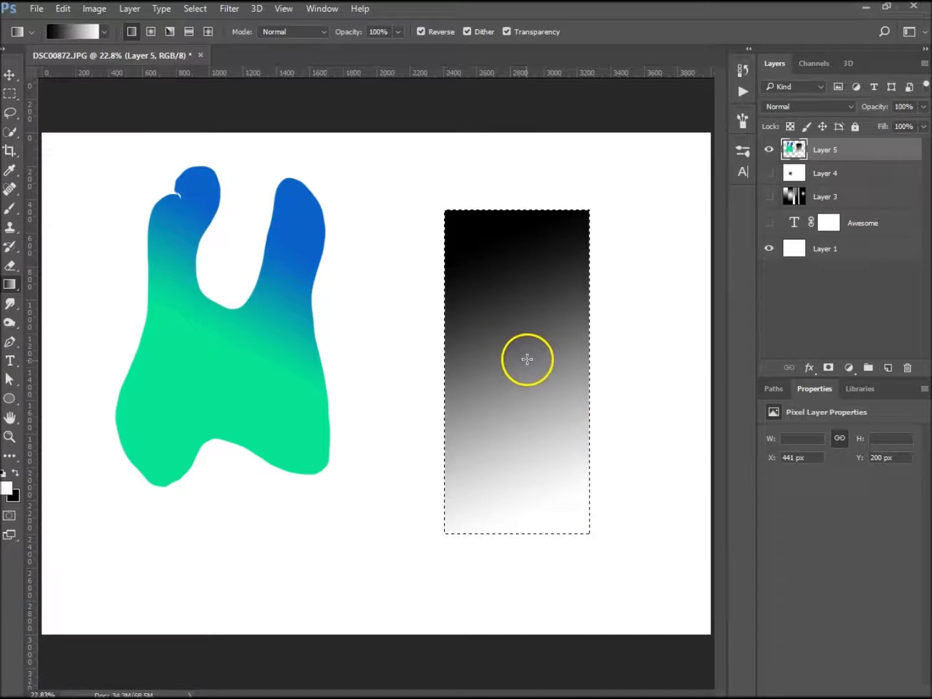
{"action": "key", "text": "ctrl+d"}
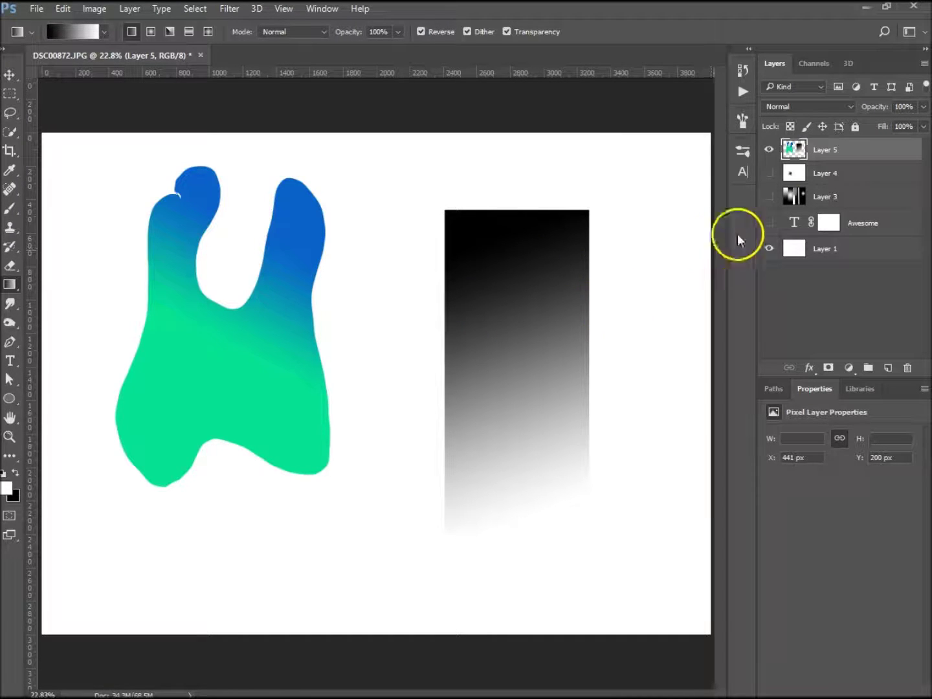
Hide Layer 5, show the Awesome text layer, and make its layer mask active
{"action": "left_click", "coordinate": [770, 151]}
{"action": "left_click", "coordinate": [769, 223]}
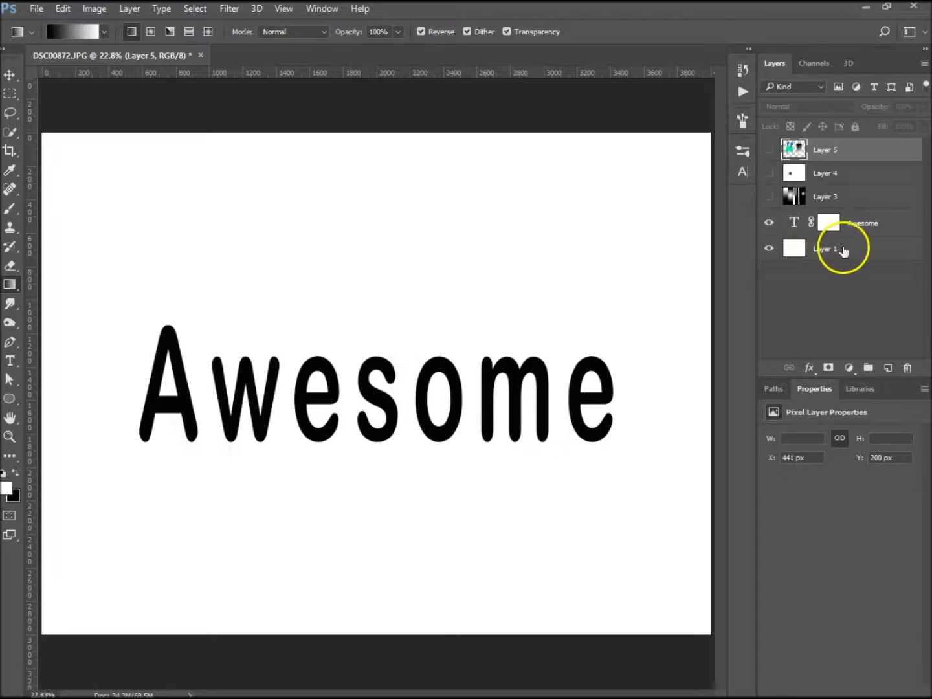
{"action": "left_click", "coordinate": [881, 226]}
{"action": "left_click_drag", "start_coordinate": [829, 210], "coordinate": [682, 300]}
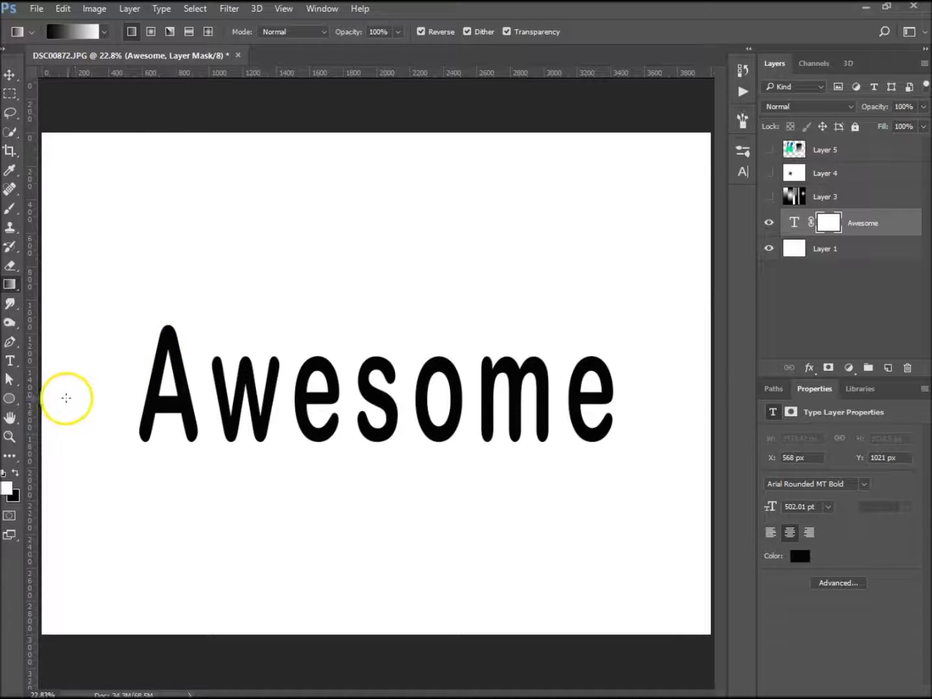
Draw black-to-white linear gradients on the Awesome layer mask from different sides to fade parts of the text
{"action": "left_click_drag", "start_coordinate": [66, 392], "coordinate": [341, 374]}
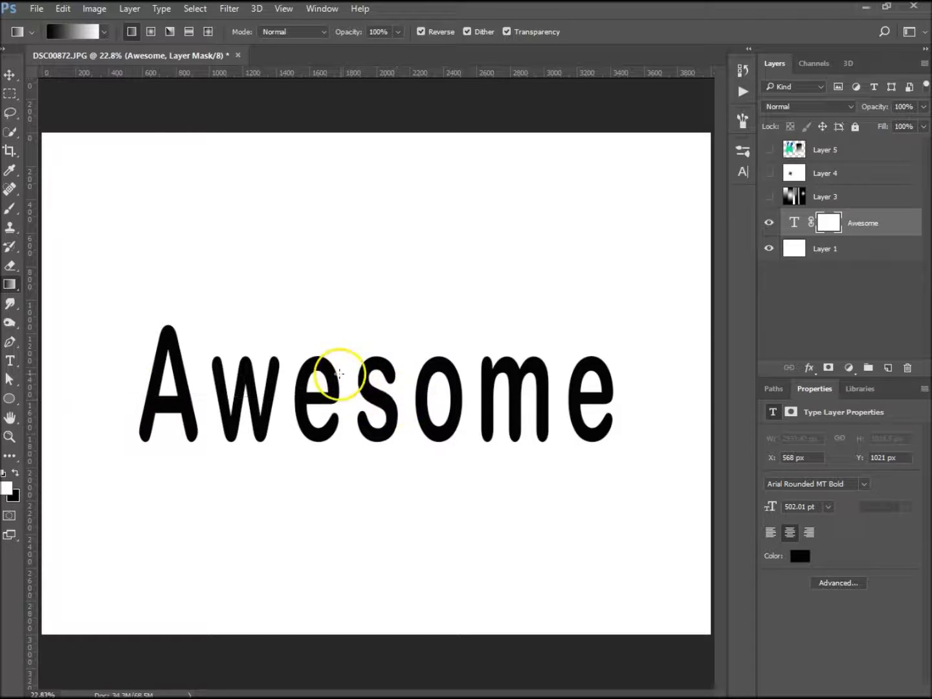
{"action": "left_click_drag", "start_coordinate": [111, 221], "coordinate": [342, 434]}
{"action": "left_click_drag", "start_coordinate": [624, 197], "coordinate": [394, 405]}
{"action": "left_click_drag", "start_coordinate": [452, 361], "coordinate": [343, 442]}
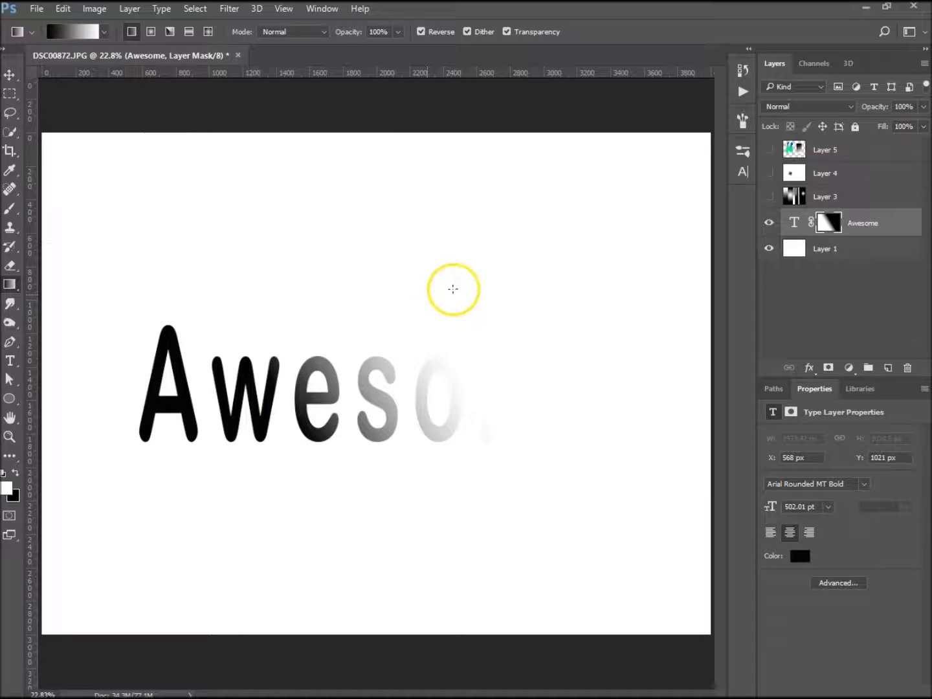
Undo the last mask gradient and draw a short radial gradient on the mask over the letter "s"
{"action": "key", "text": "ctrl+alt"}
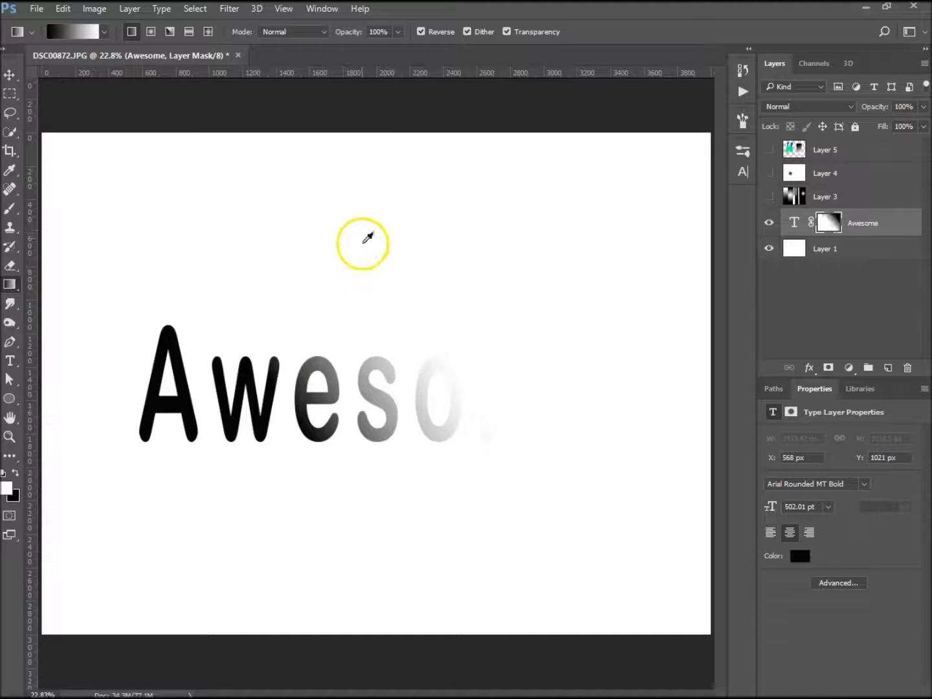
{"action": "key", "text": "ctrl+alt+z"}
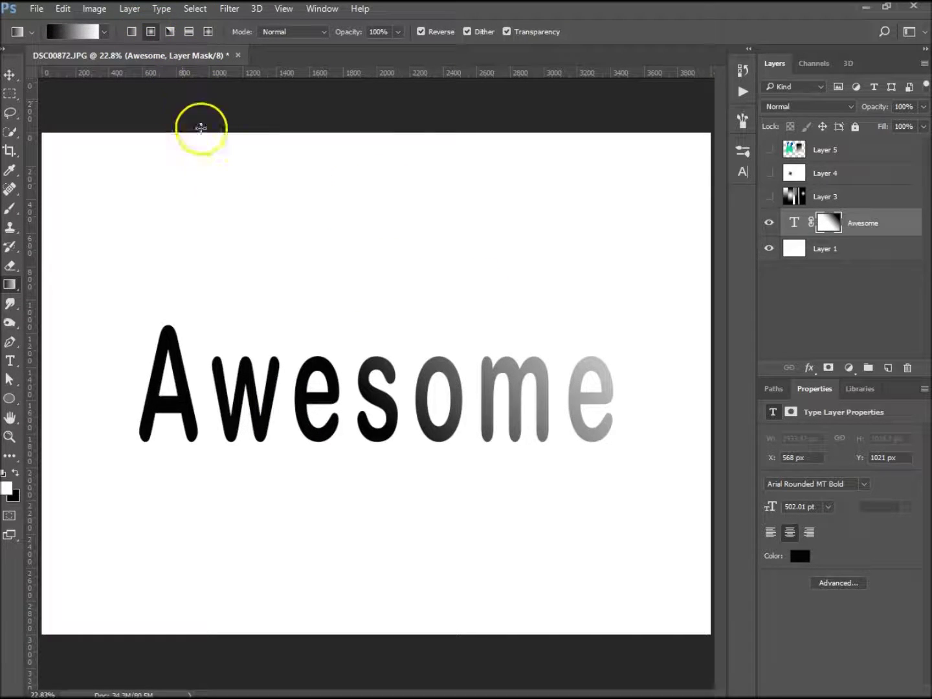
{"action": "left_click_drag", "start_coordinate": [369, 378], "coordinate": [381, 413]}
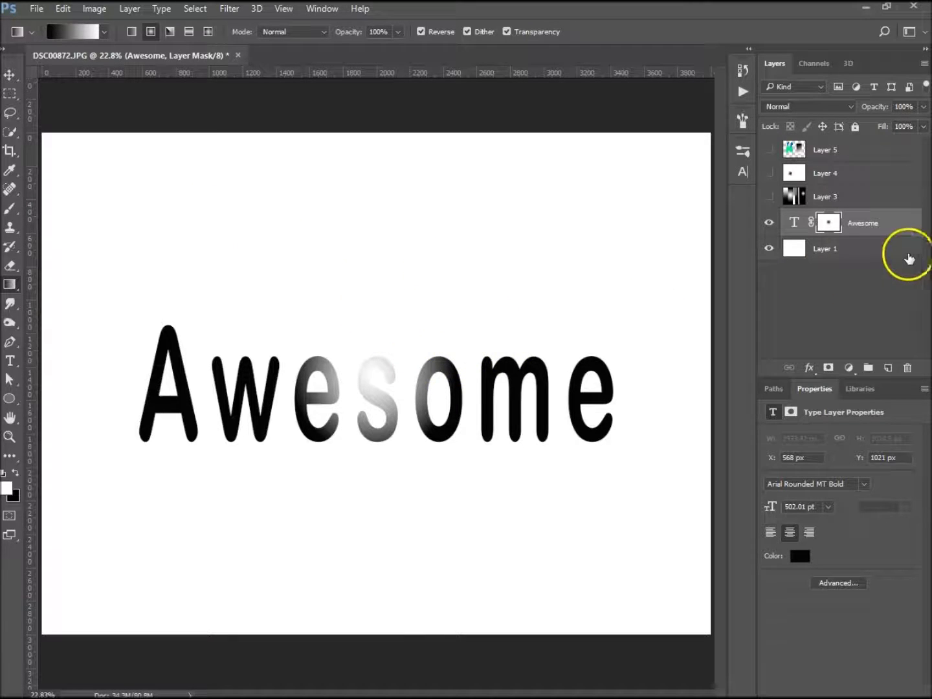
Add a new layer beneath the Awesome text layer and set the foreground color to brown 7f4a0b
{"action": "left_click", "coordinate": [887, 370], "text": "ctrl"}
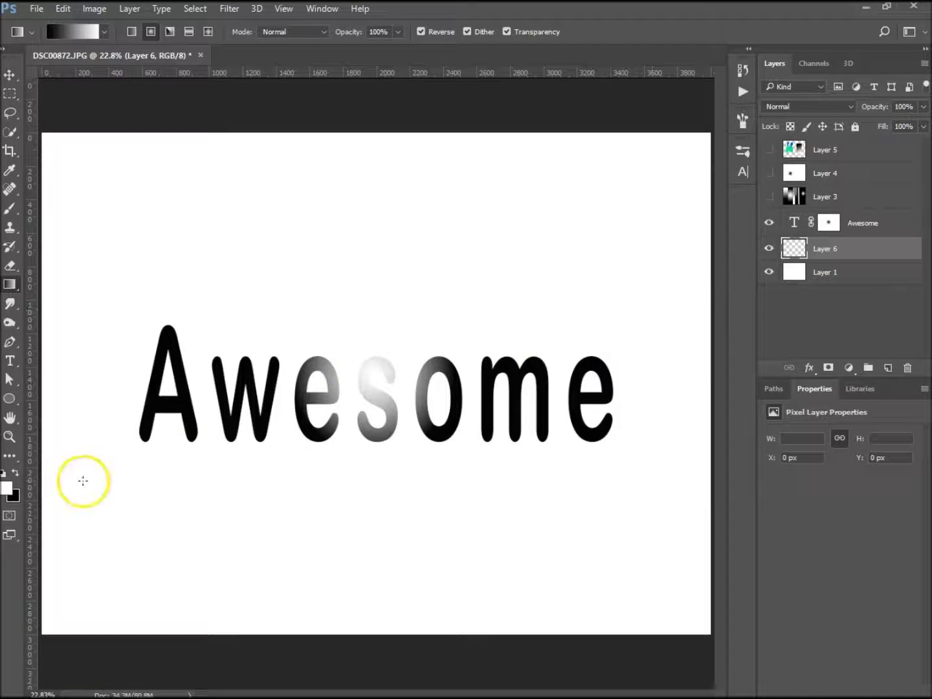
{"action": "left_click", "coordinate": [8, 491]}
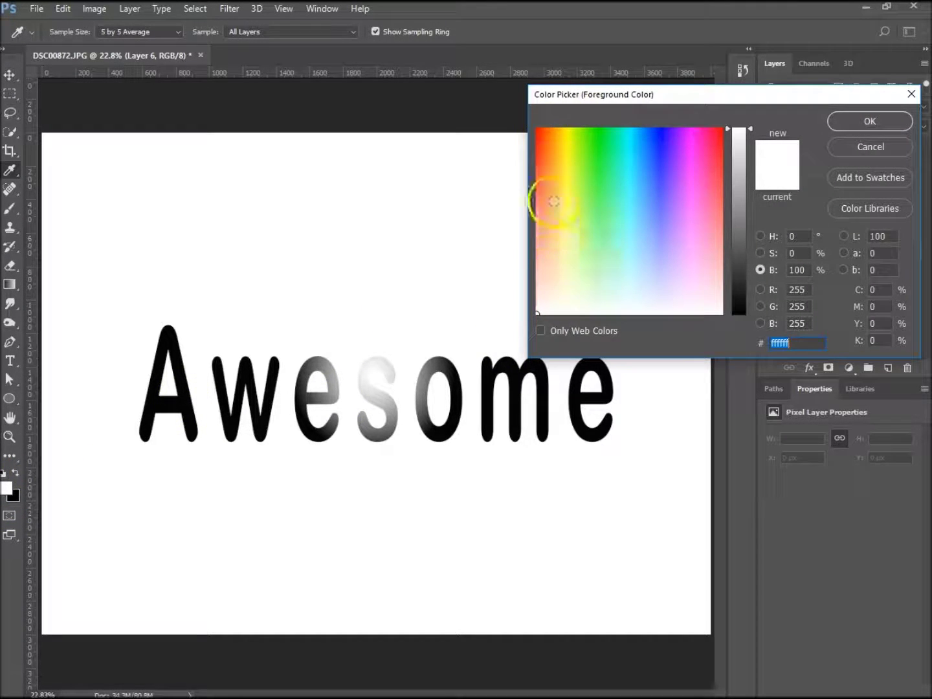
{"action": "left_click", "coordinate": [552, 143]}
{"action": "left_click", "coordinate": [739, 220]}
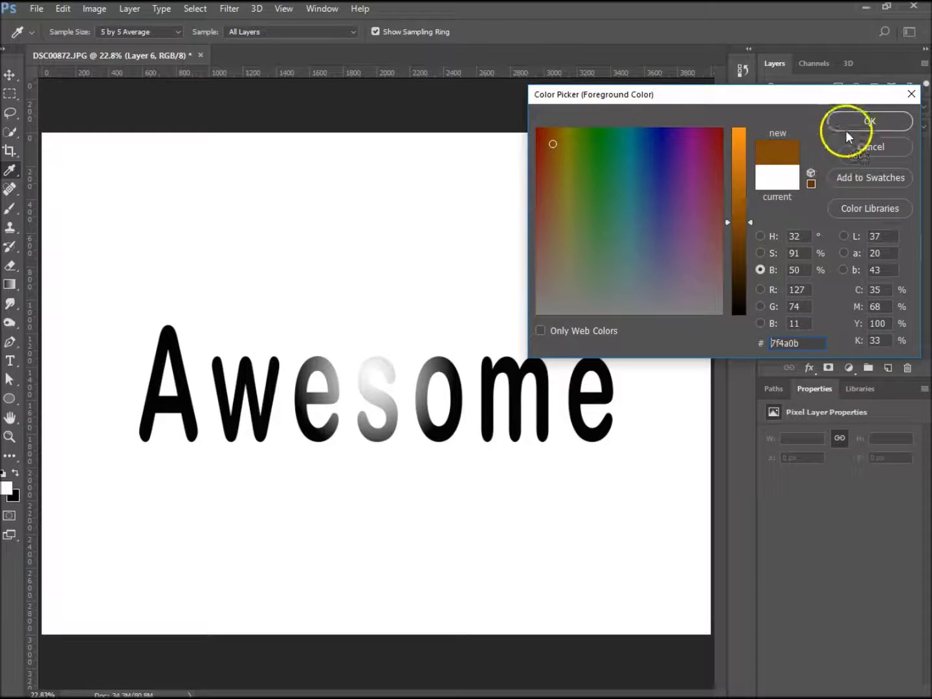
{"action": "left_click", "coordinate": [857, 121]}
{"action": "key", "text": "g"}
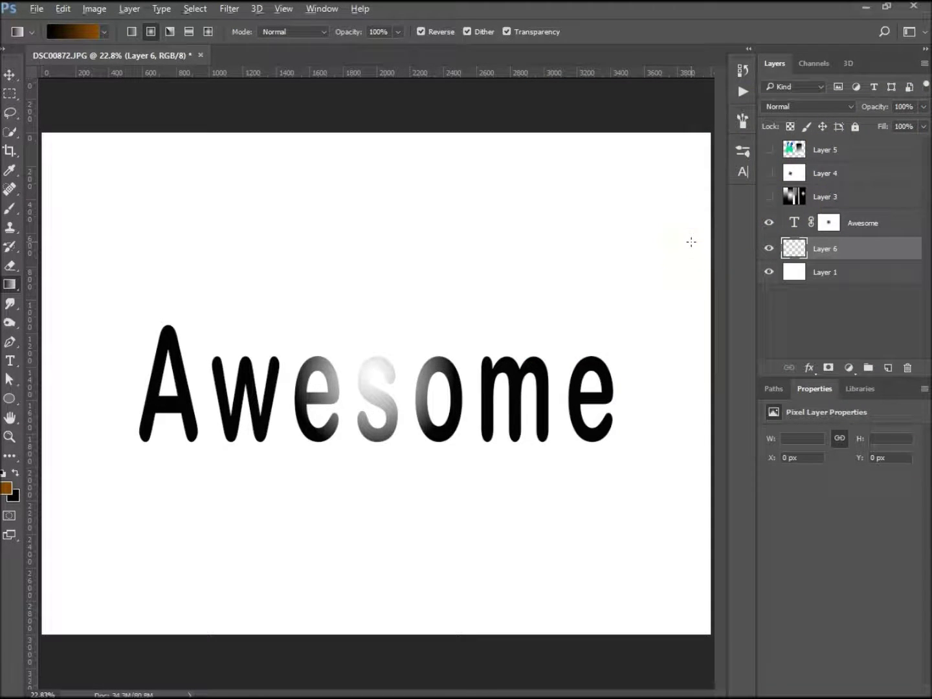
Fill the new layer with the brown foreground color and undo the fill
{"action": "key", "text": "alt+BackSpace"}
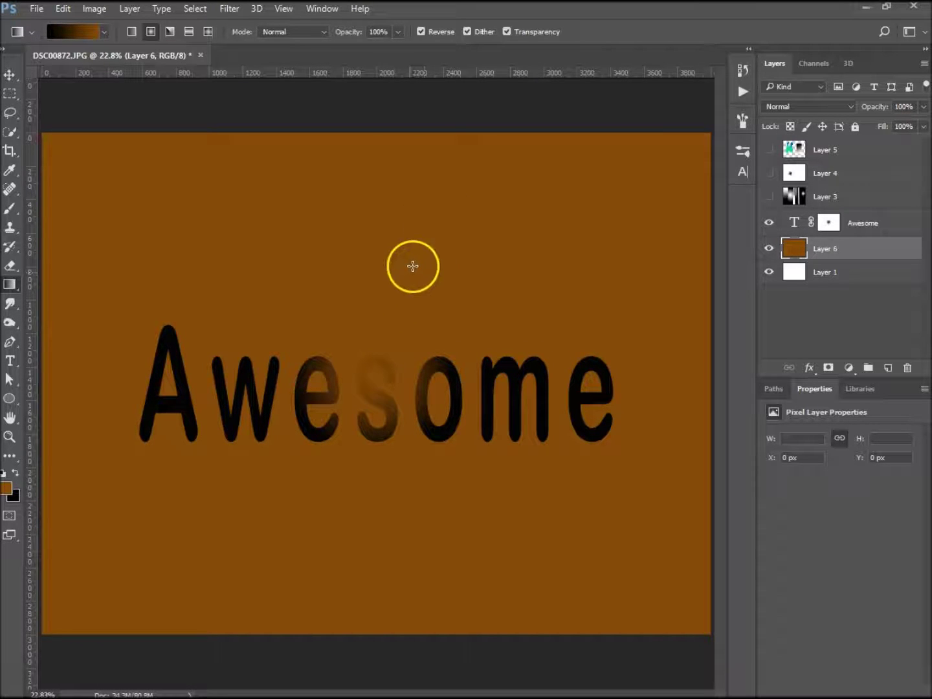
{"action": "key", "text": "ctrl+z"}
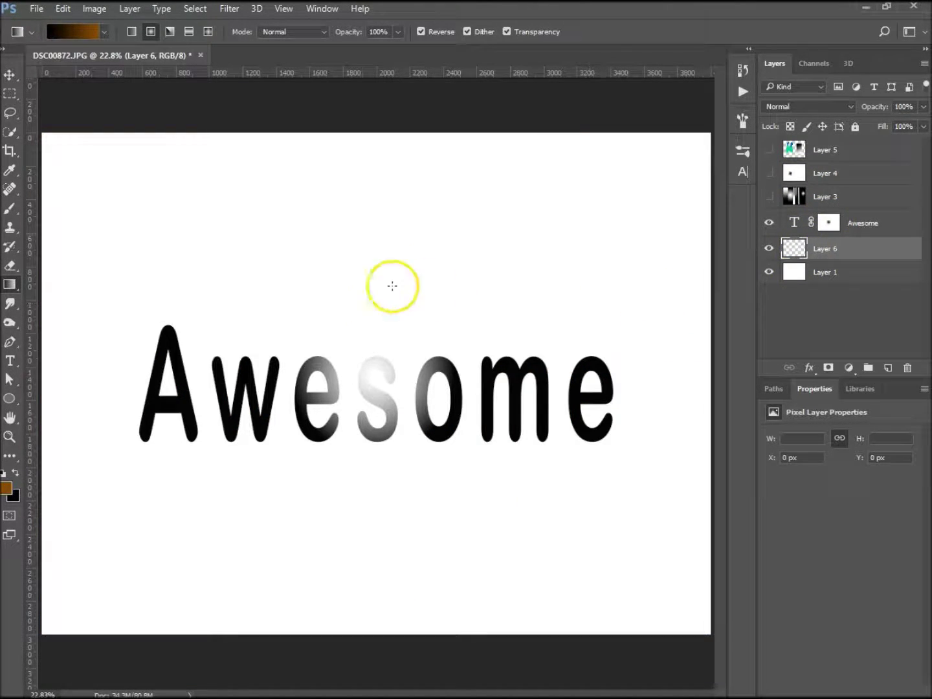
Draw a brown-and-black angle gradient on Layer 6, from the text's first "e" rightward to the "o"
{"action": "left_click_drag", "start_coordinate": [318, 399], "coordinate": [438, 407]}
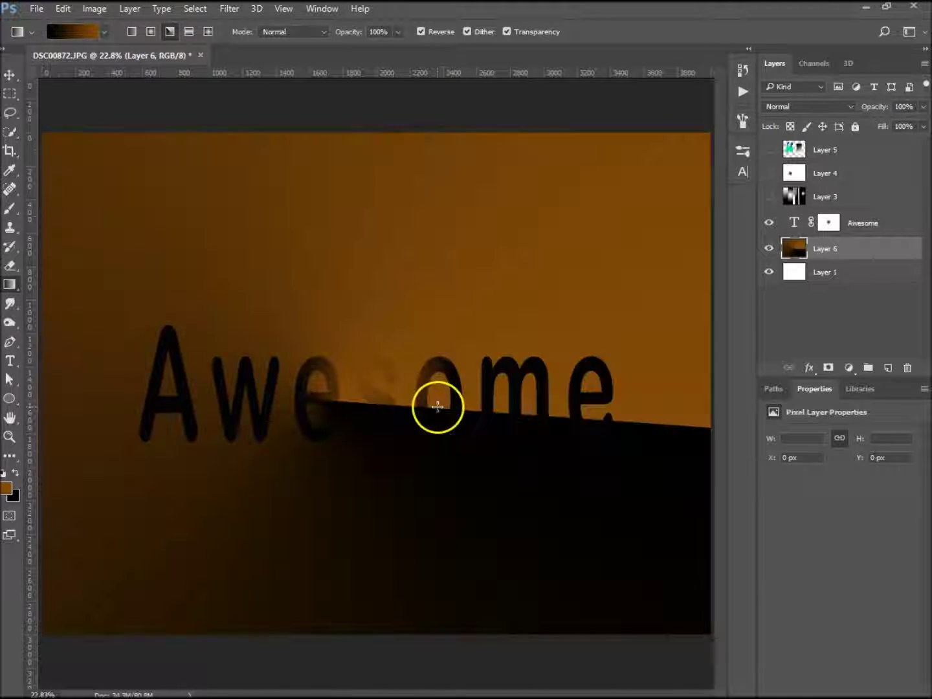